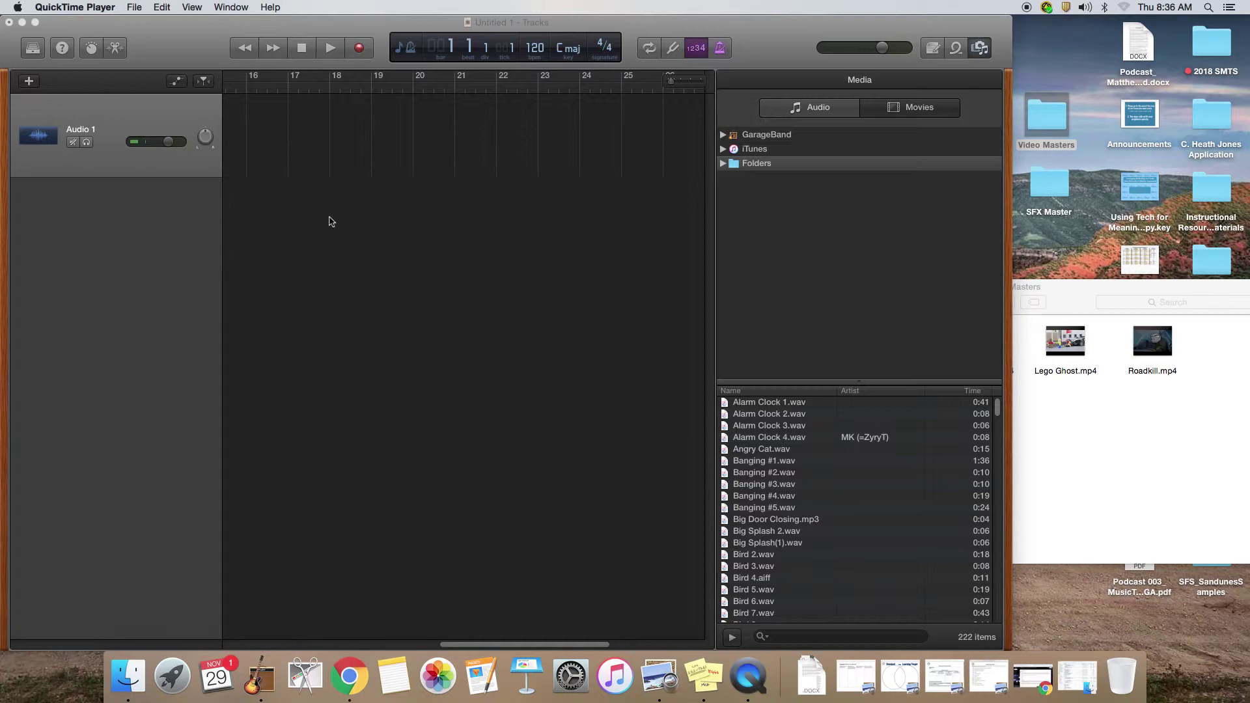
Bring the untitled GarageBand project window to the front.
left_click(956, 49)
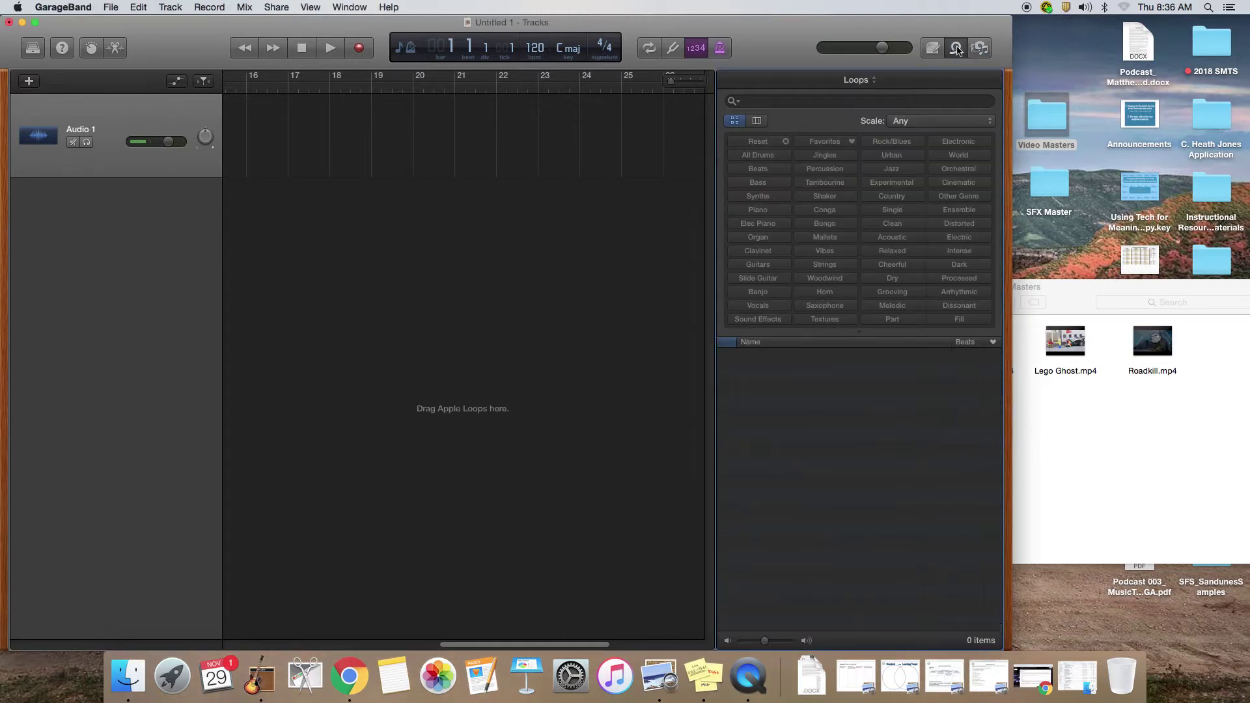
Preview the Afterburner Sub Bass, Aftershock Synth Lead and Against Time Piano loops, then play and stop the project.
left_click(956, 49)
left_click(955, 50)
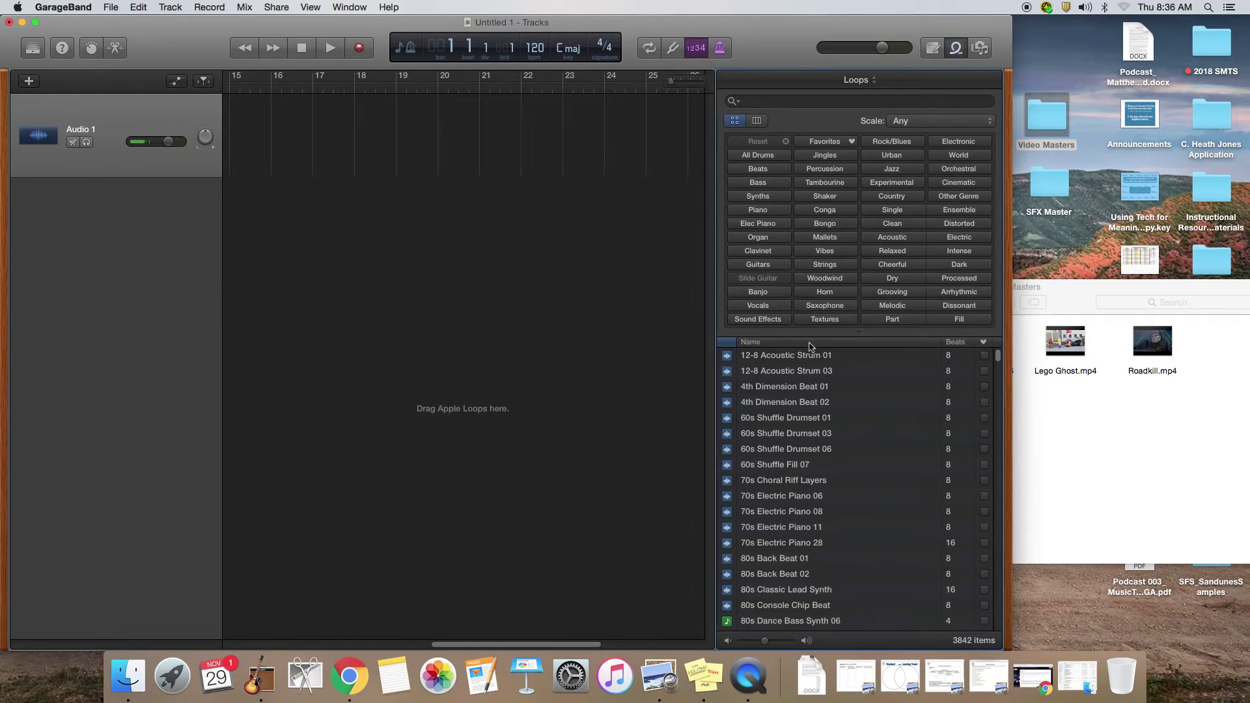
scroll(807, 455, "down", 10)
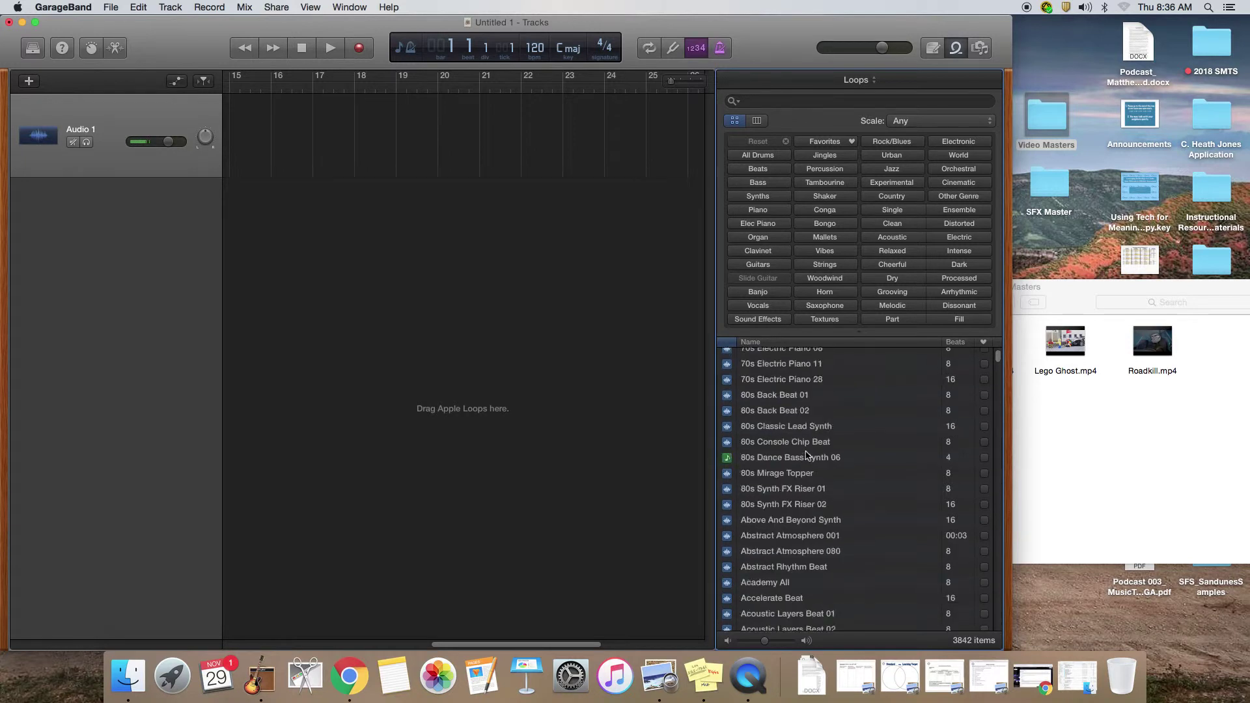
scroll(807, 456, "down", 5)
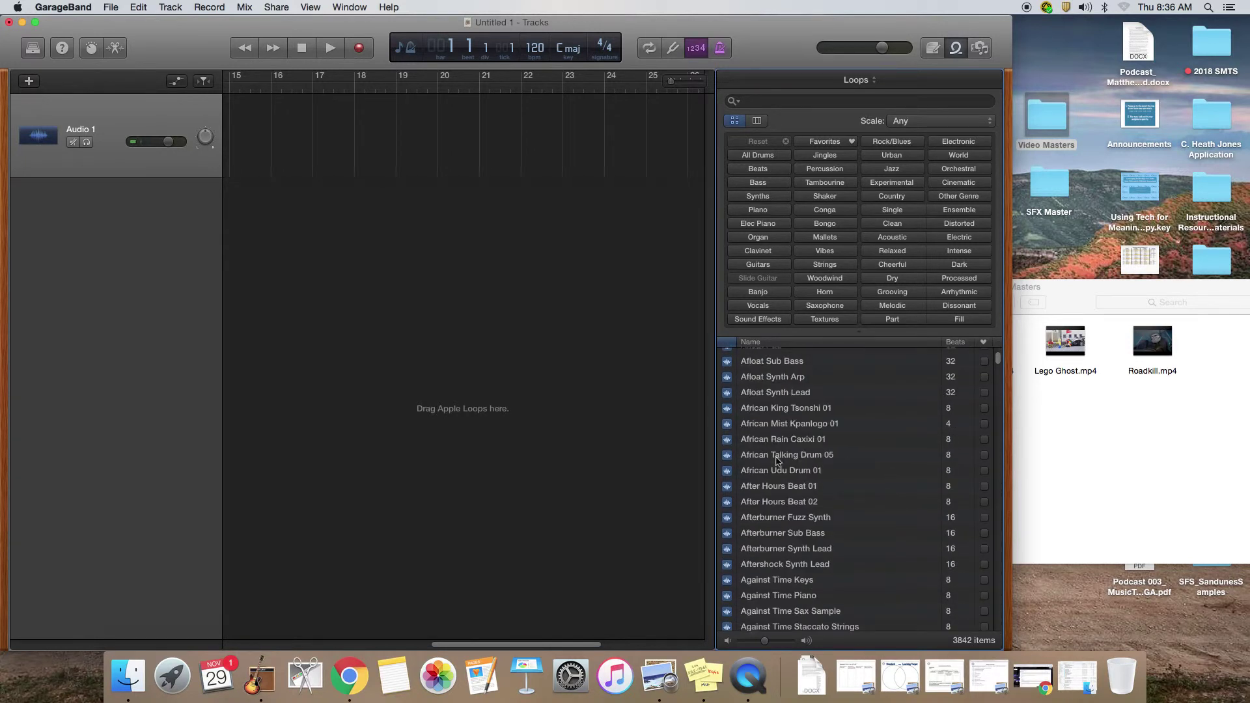
left_click(781, 533)
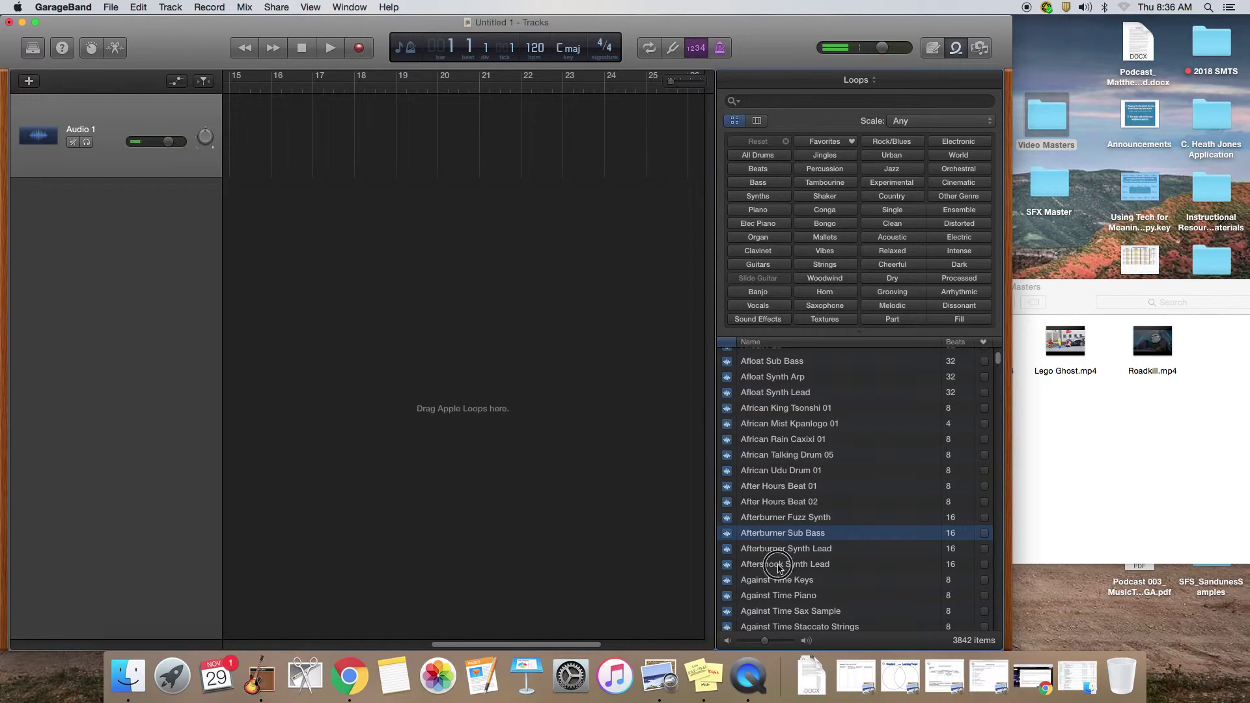
left_click(779, 564)
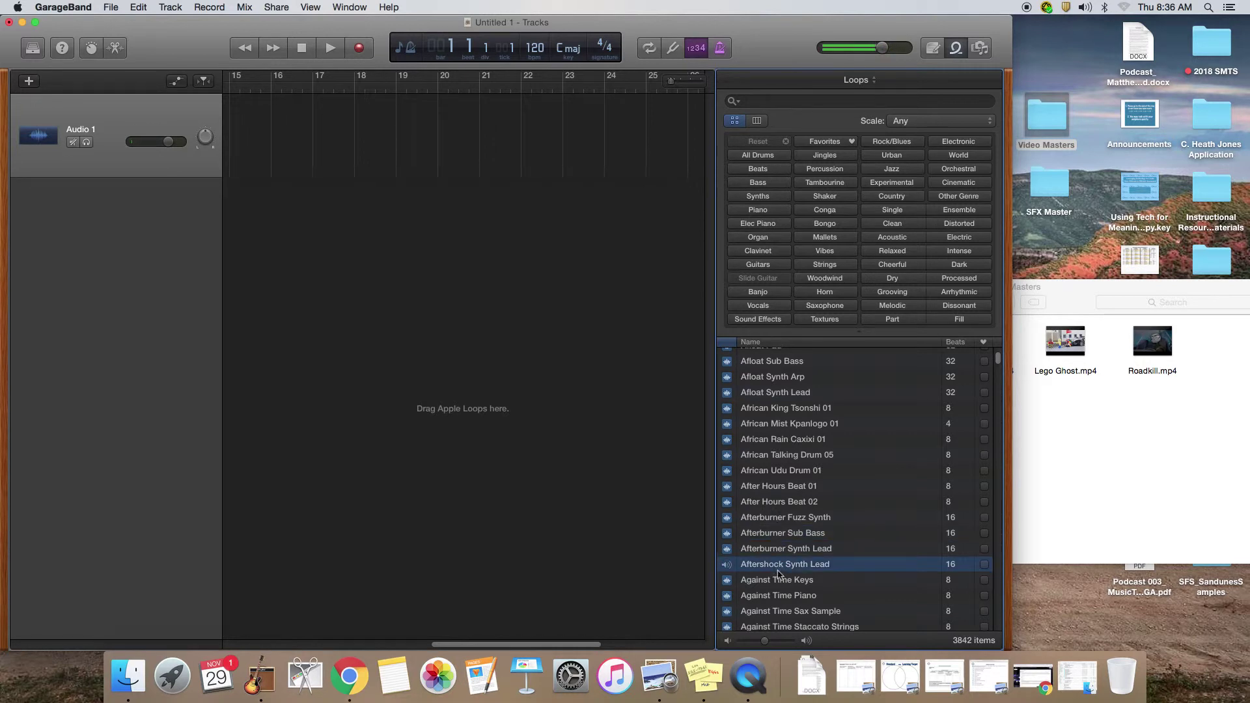
left_click(787, 596)
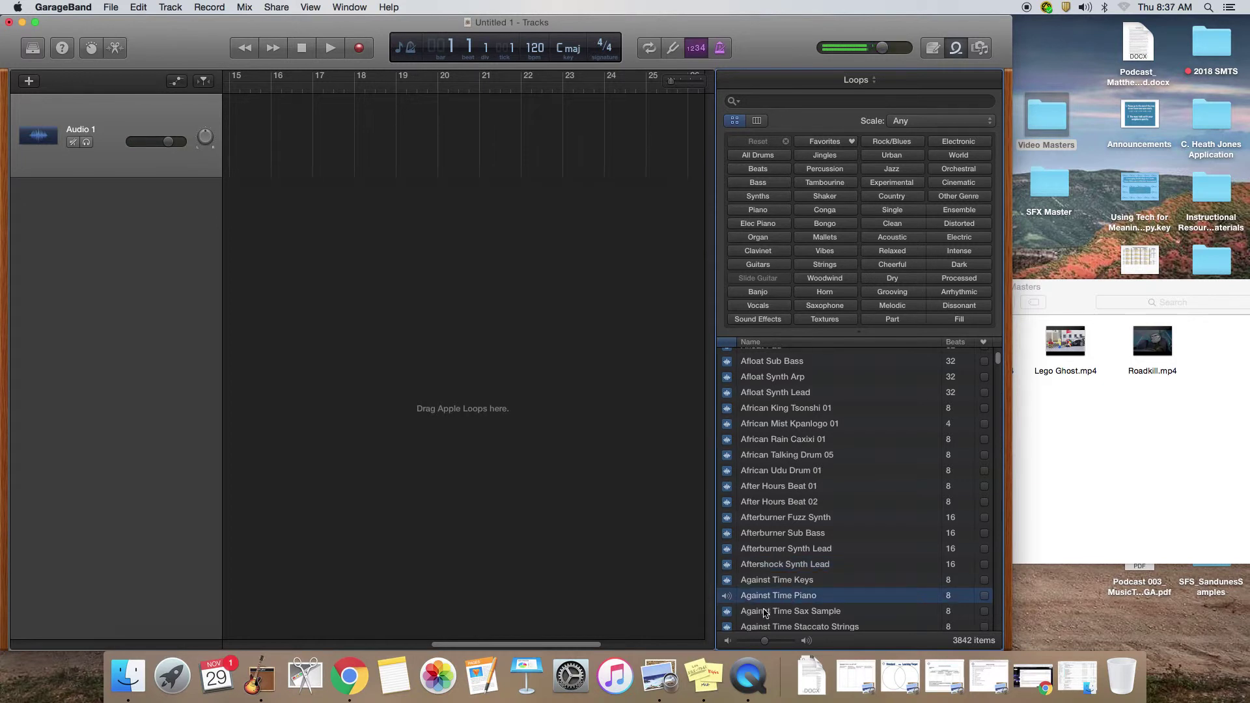
key("space")
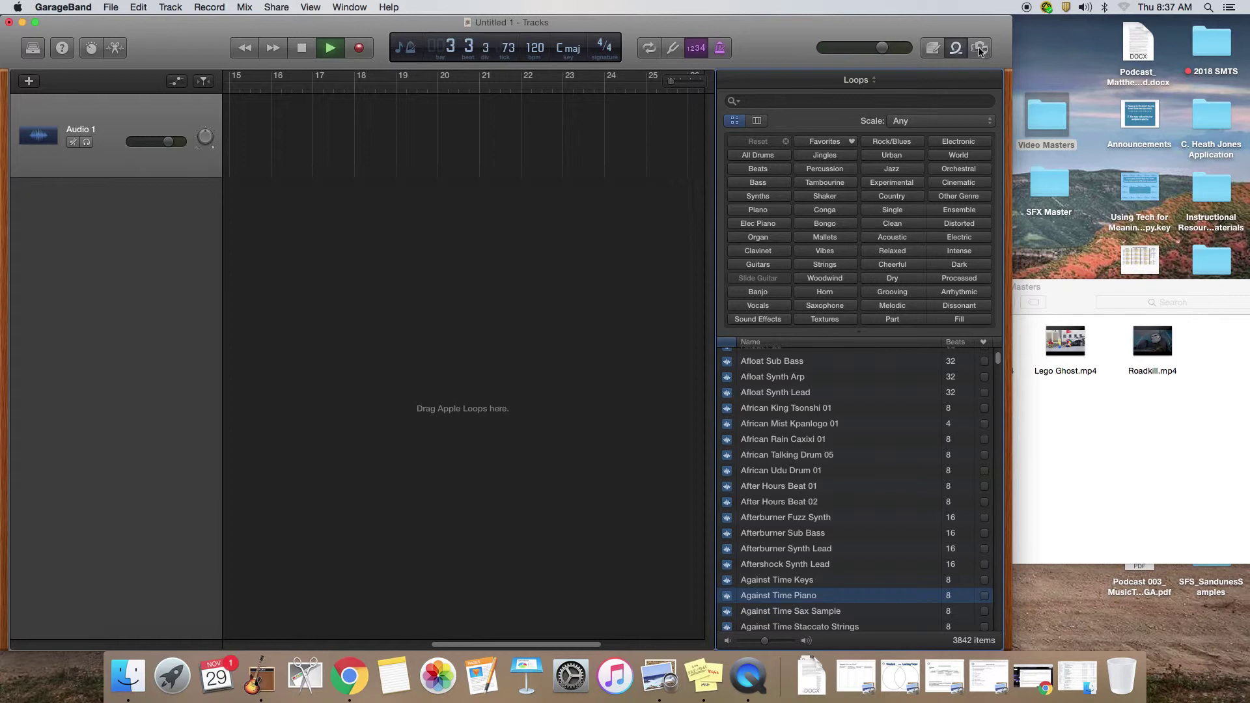
key("space")
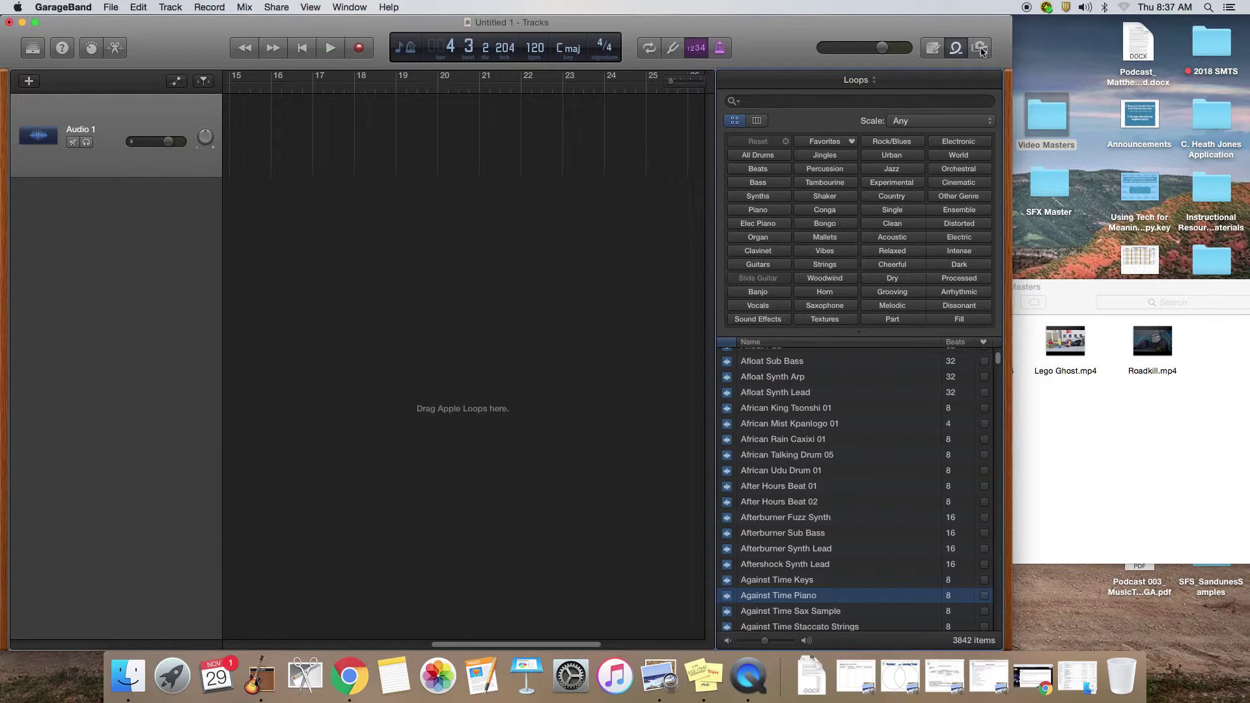
Switch to the Media browser and drop the desktop's SFX Master folder into it.
left_click(980, 49)
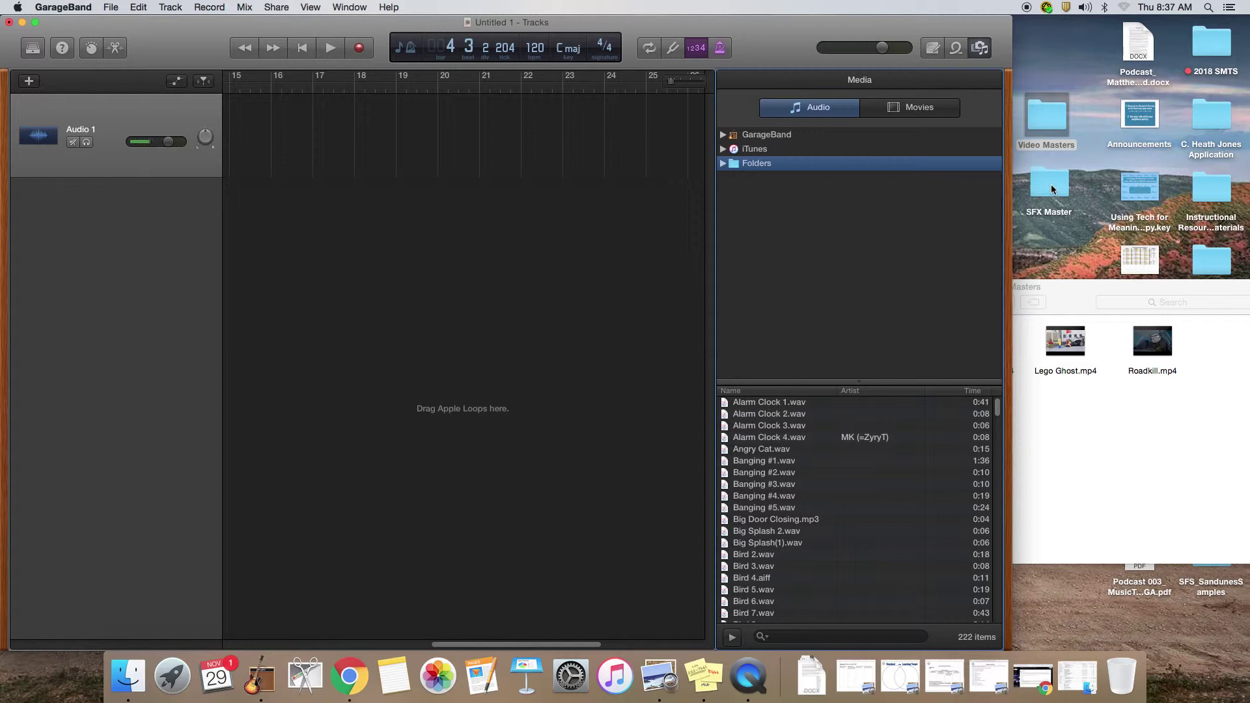
left_click_drag(1051, 189, 753, 224)
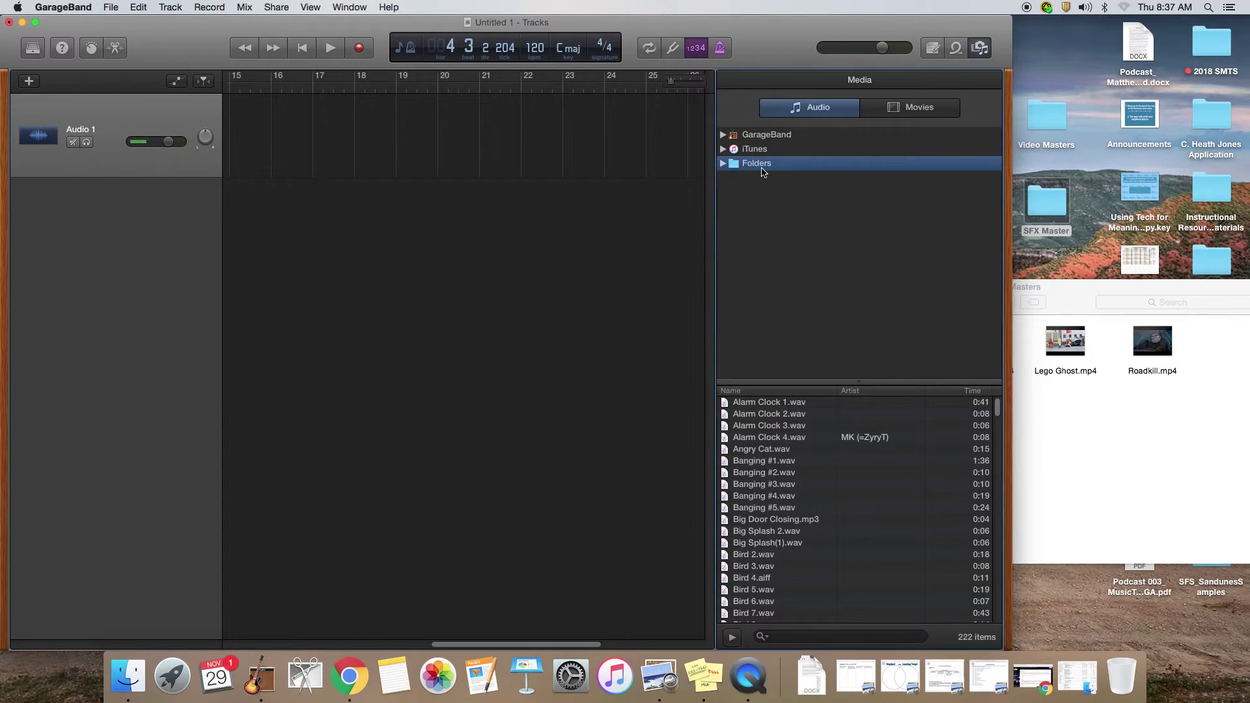
Expand the Folders source to list the sound-effect subfolders and enlarge the file list.
left_click(723, 164)
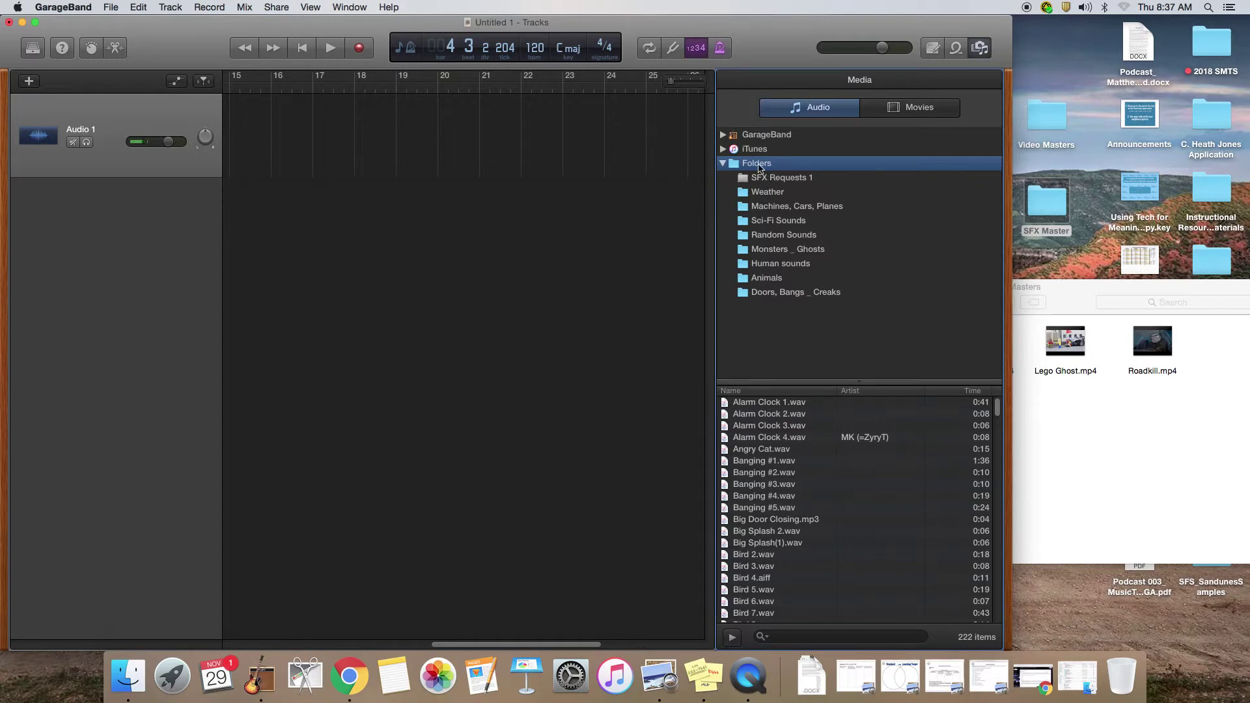
left_click(723, 166)
left_click_drag(833, 384, 830, 322)
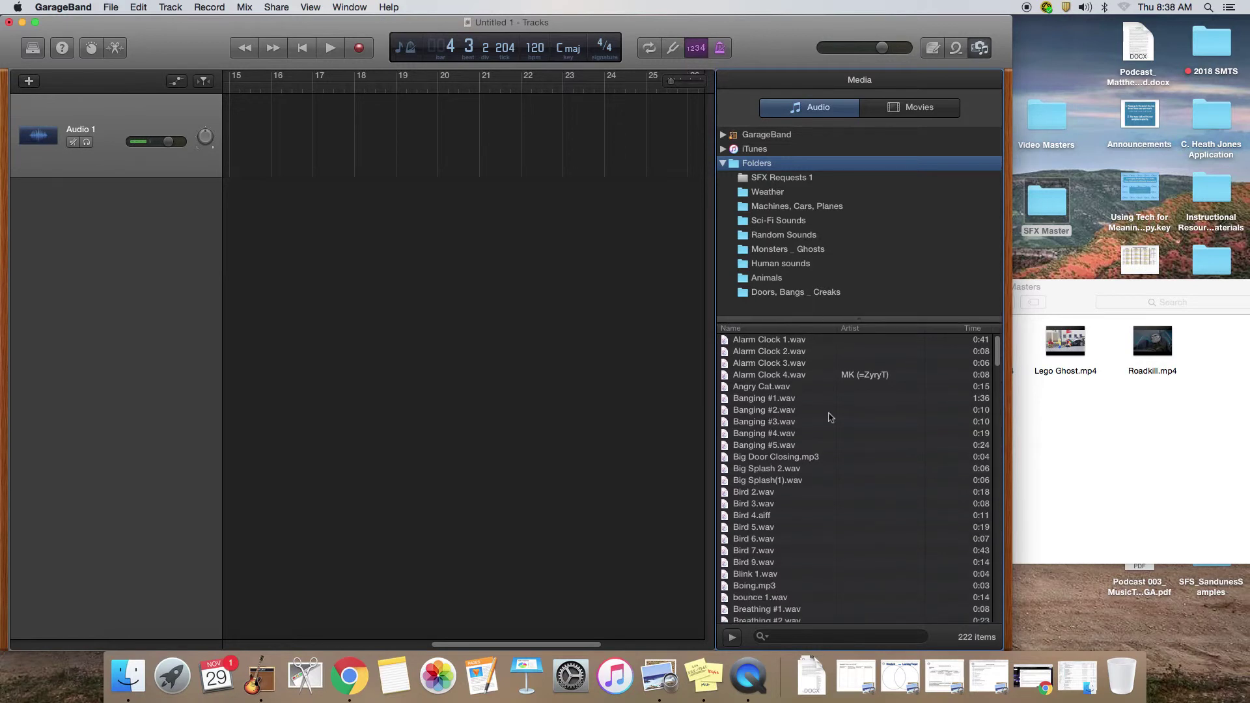
scroll(819, 443, "down", 3)
scroll(818, 449, "down", 15)
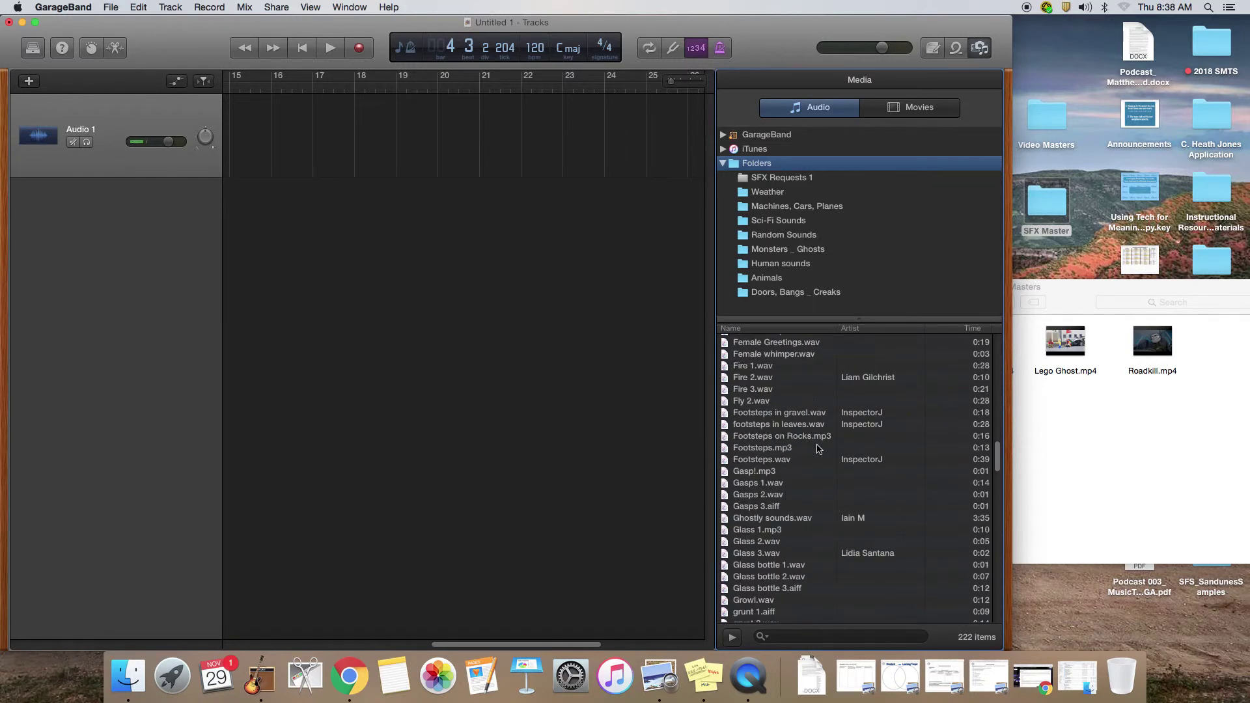
scroll(819, 449, "down", 1)
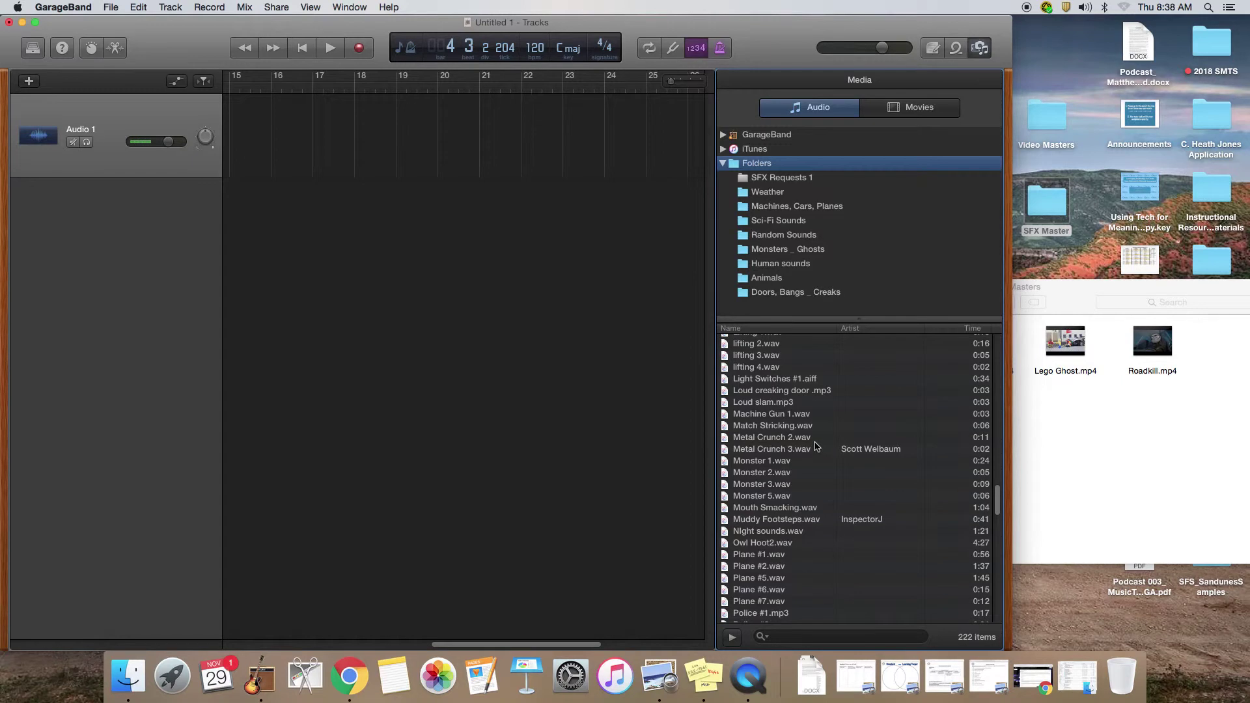
scroll(797, 446, "down", 2)
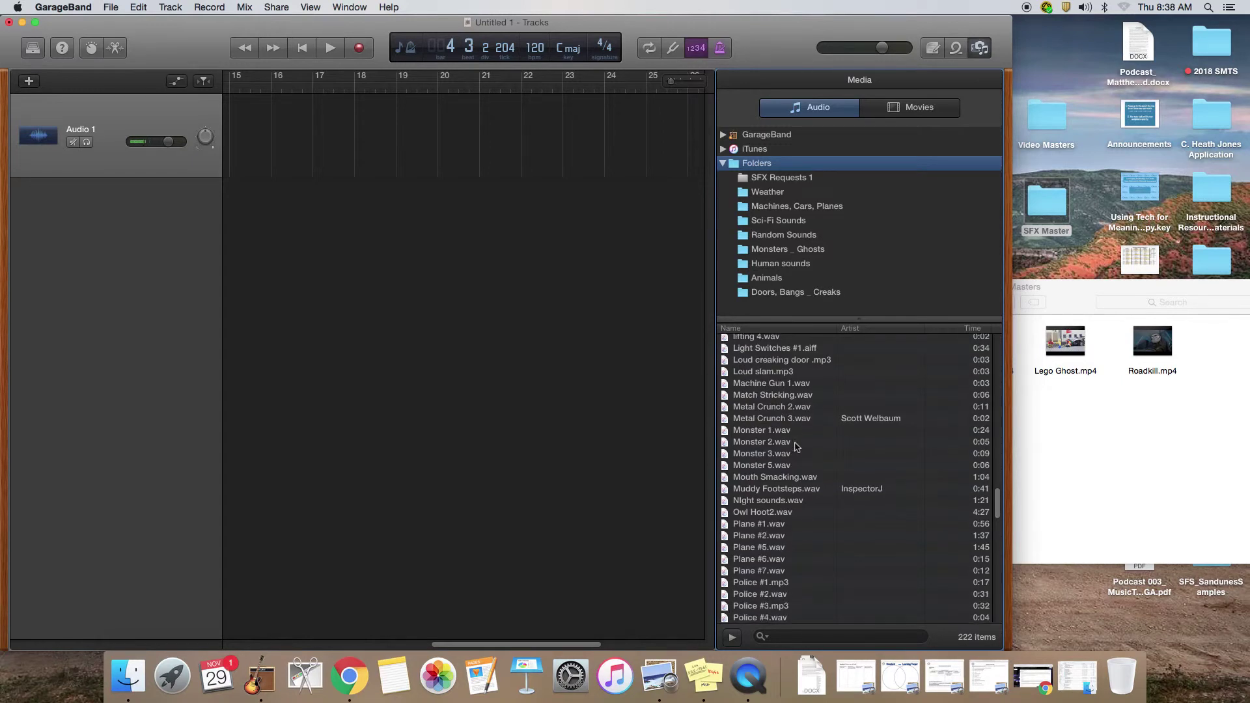
Preview the Monster 2.wav, Rattle #3.wav and Sci-fi 6.wav sounds.
left_click(752, 443)
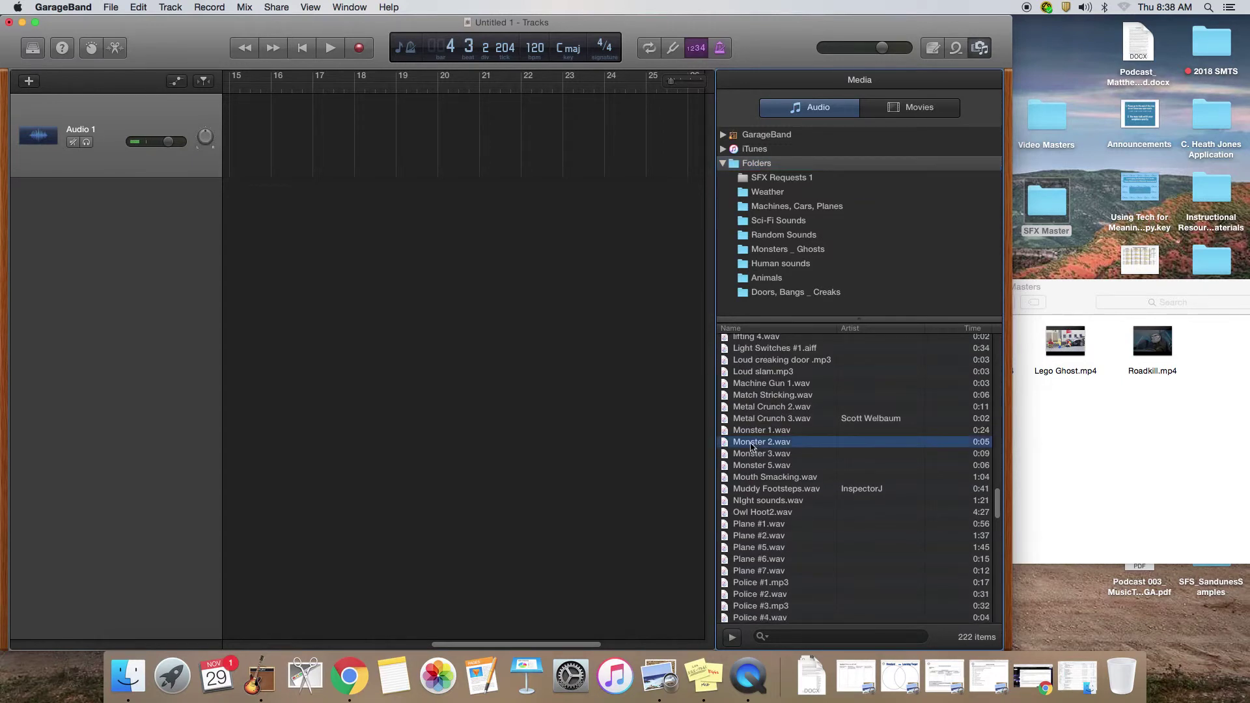
double_click(752, 445)
scroll(750, 446, "down", 3)
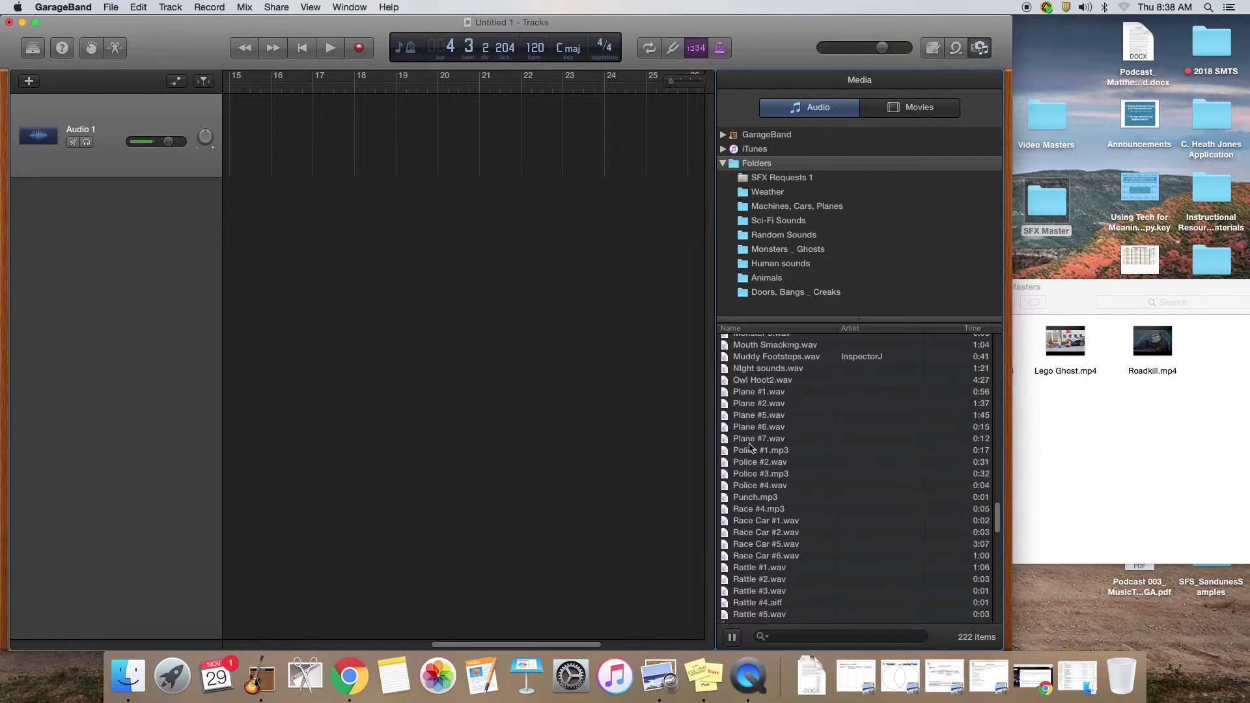
scroll(751, 447, "down", 2)
scroll(752, 449, "down", 2)
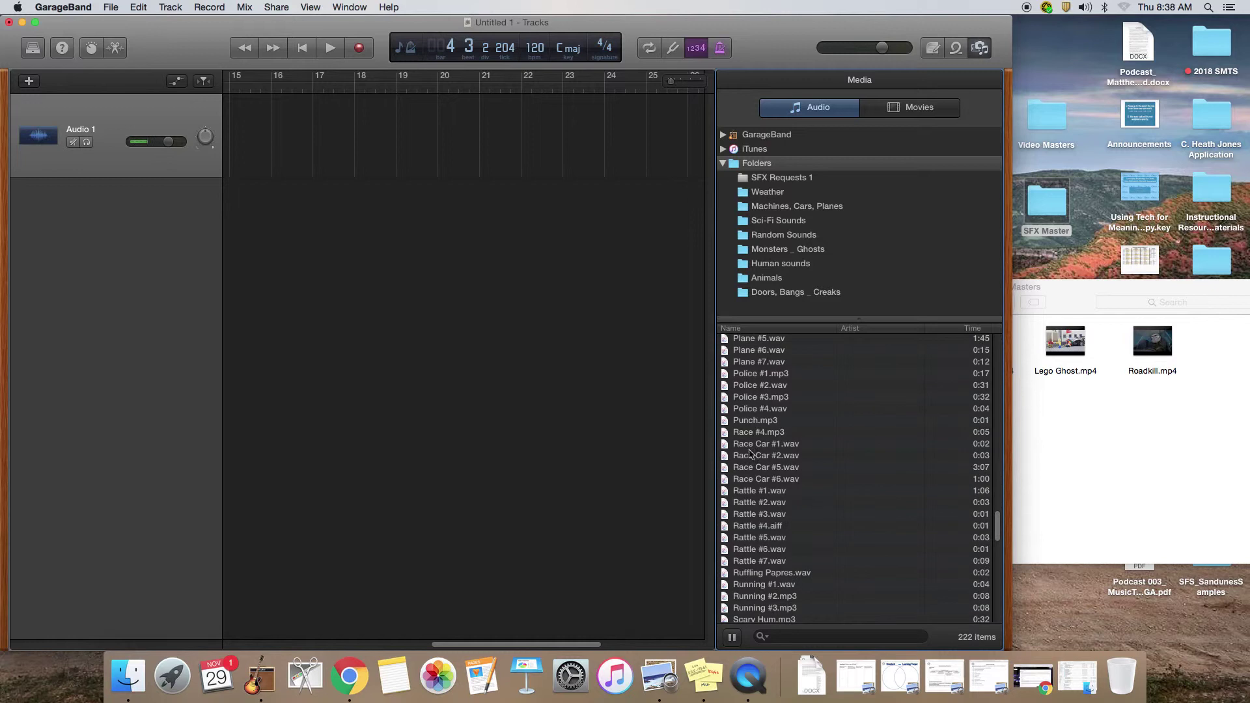
left_click(747, 515)
scroll(774, 538, "down", 5)
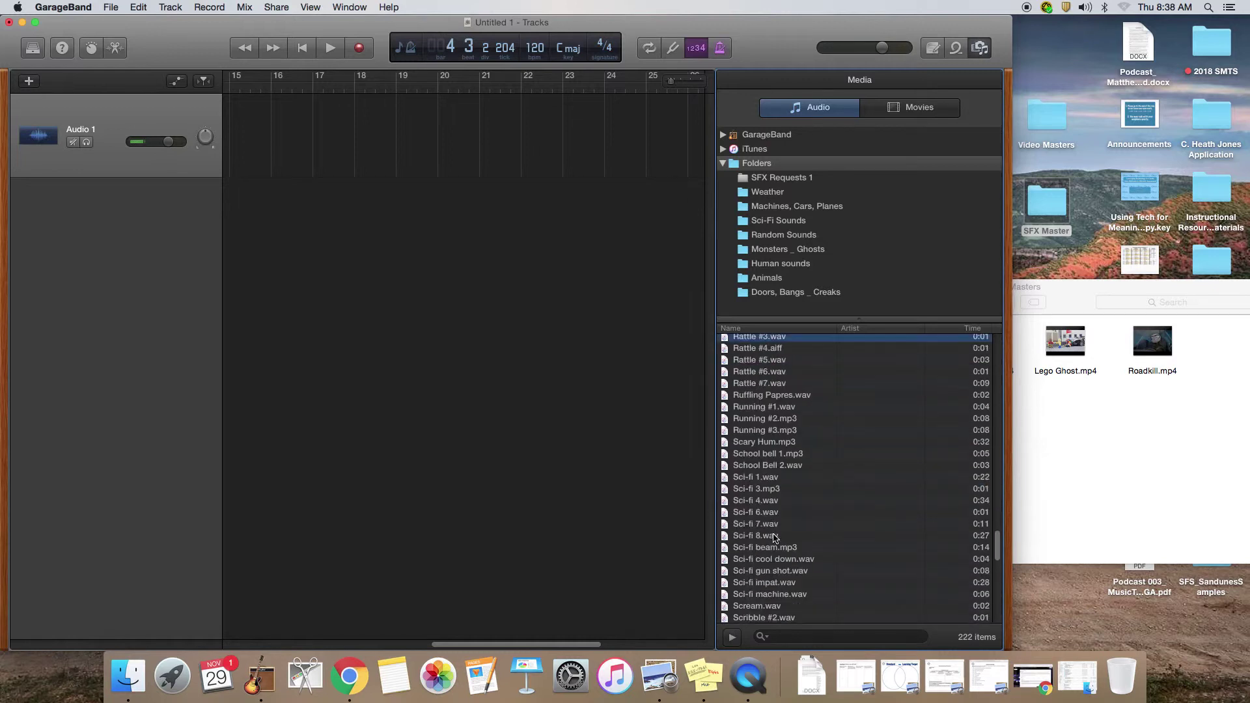
left_click(753, 513)
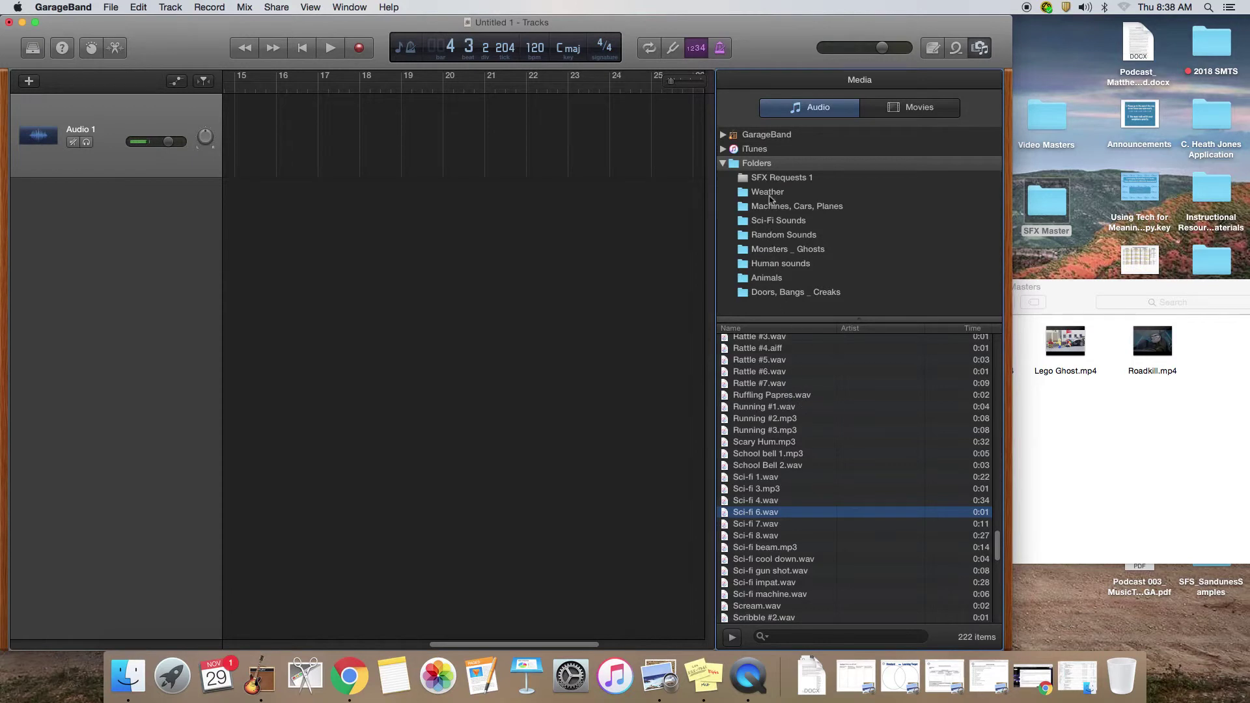
Preview Thunder 3.wav from Weather, browse Human sounds, then collapse the Folders list.
left_click(772, 194)
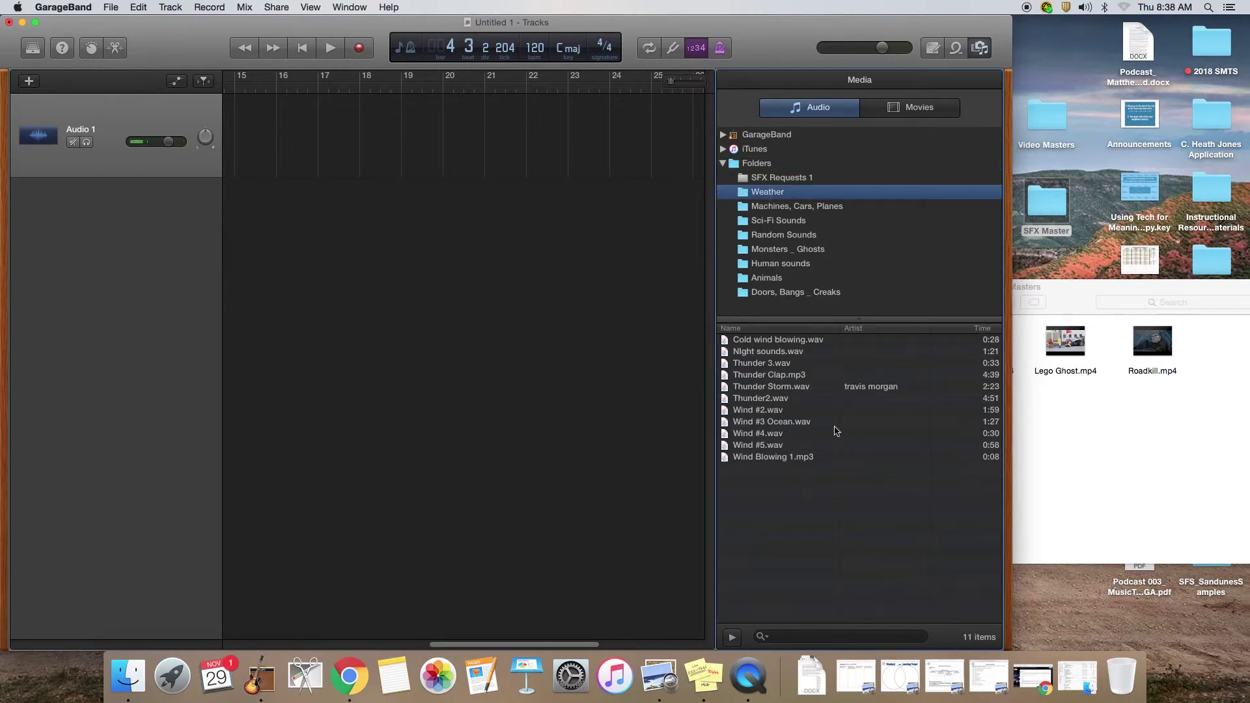
double_click(758, 364)
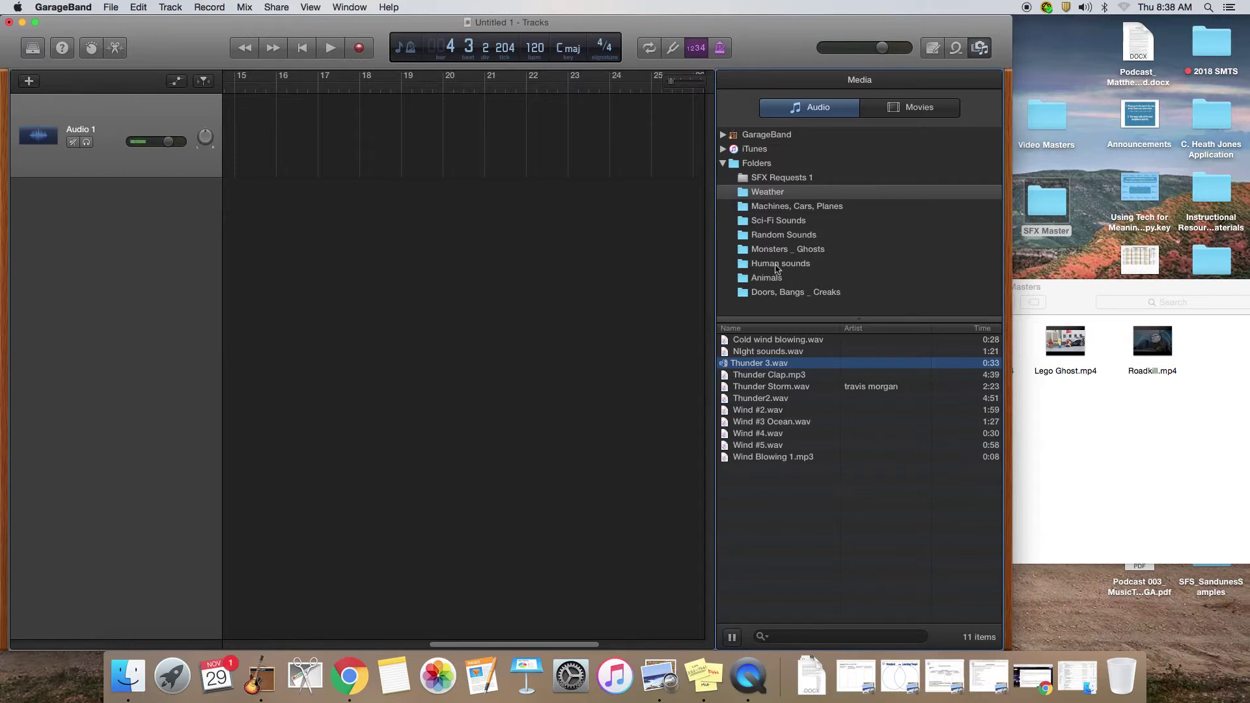
left_click(776, 263)
scroll(782, 450, "down", 10)
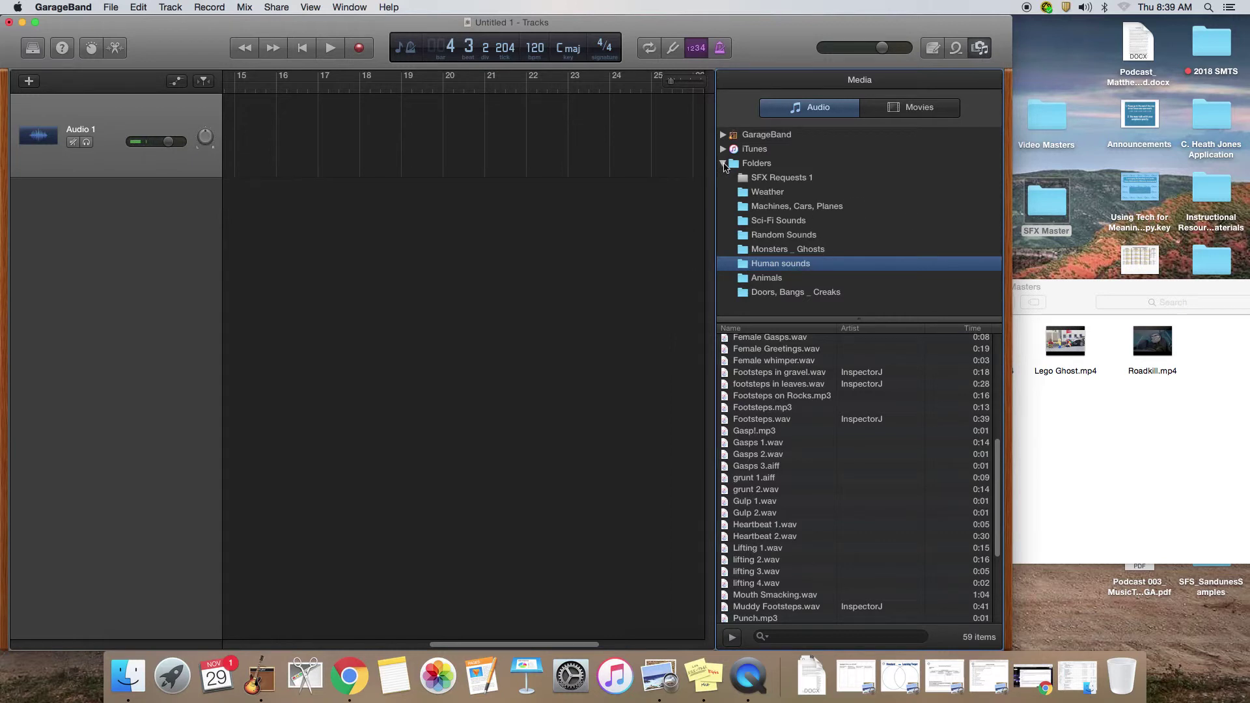
left_click(723, 163)
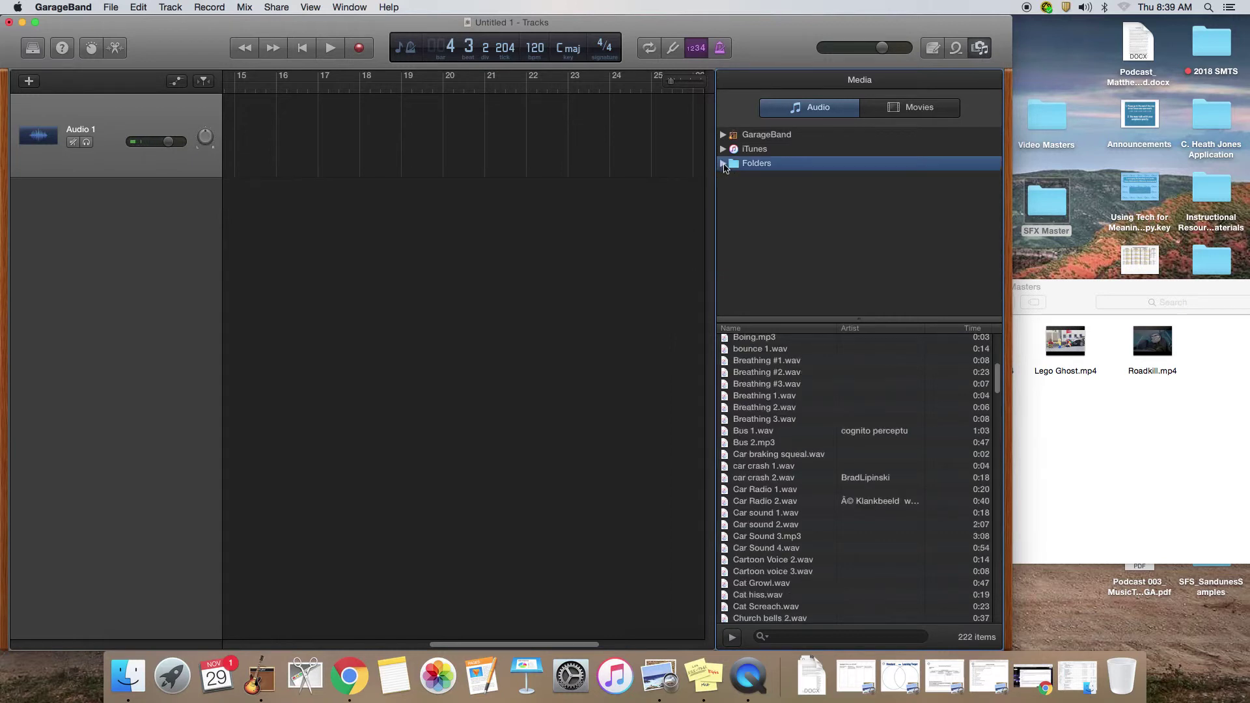
Show the Apple Loops browser filtered to Jingles, sorted by number of beats.
left_click(956, 51)
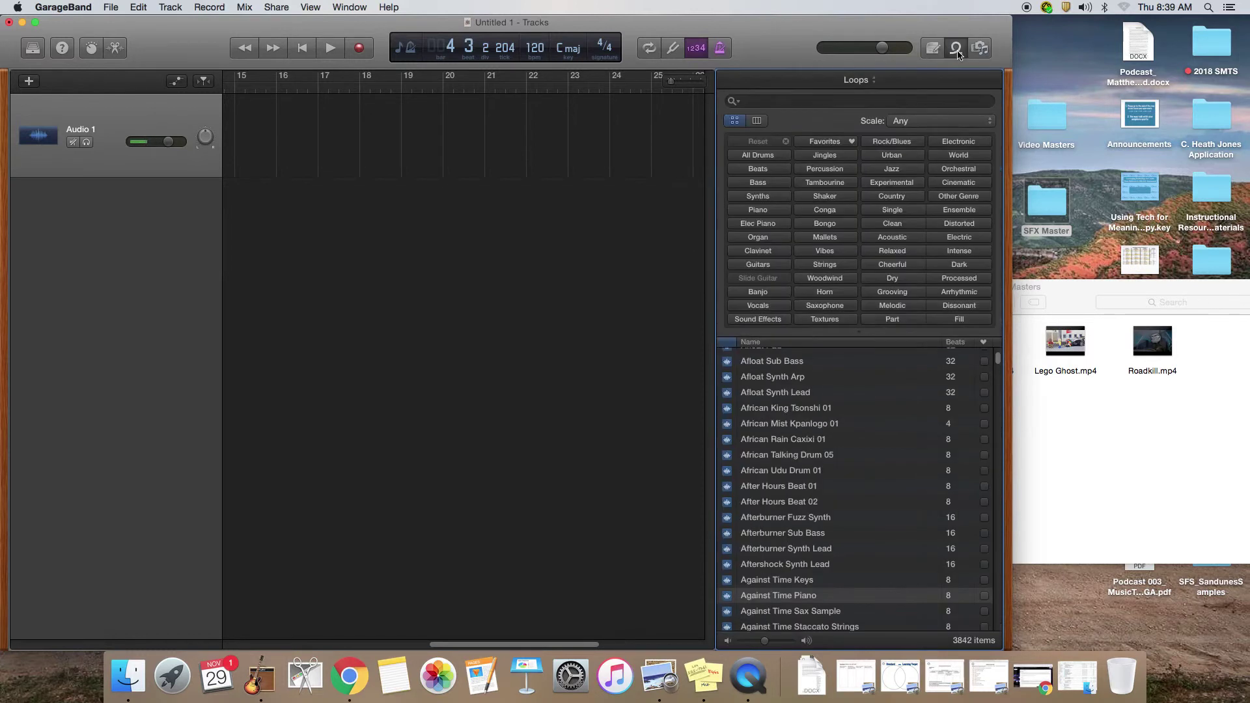
left_click(826, 156)
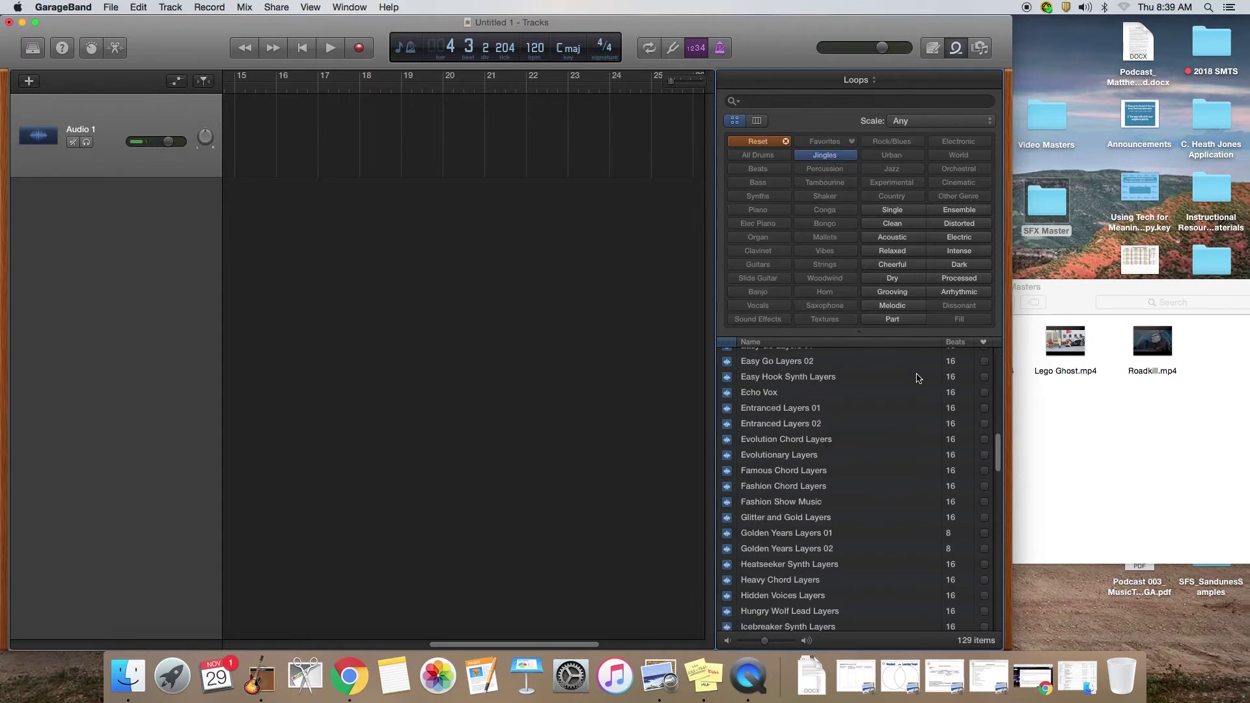
left_click(955, 343)
scroll(919, 433, "down", 3)
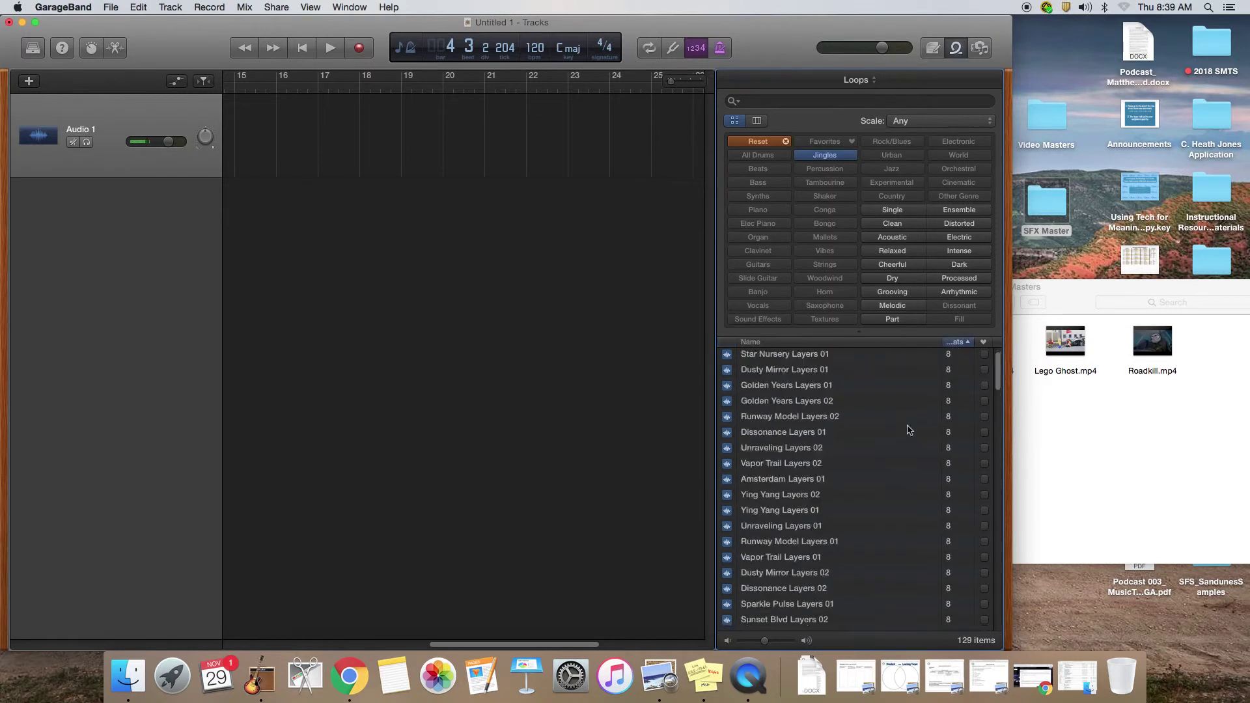
scroll(909, 430, "down", 8)
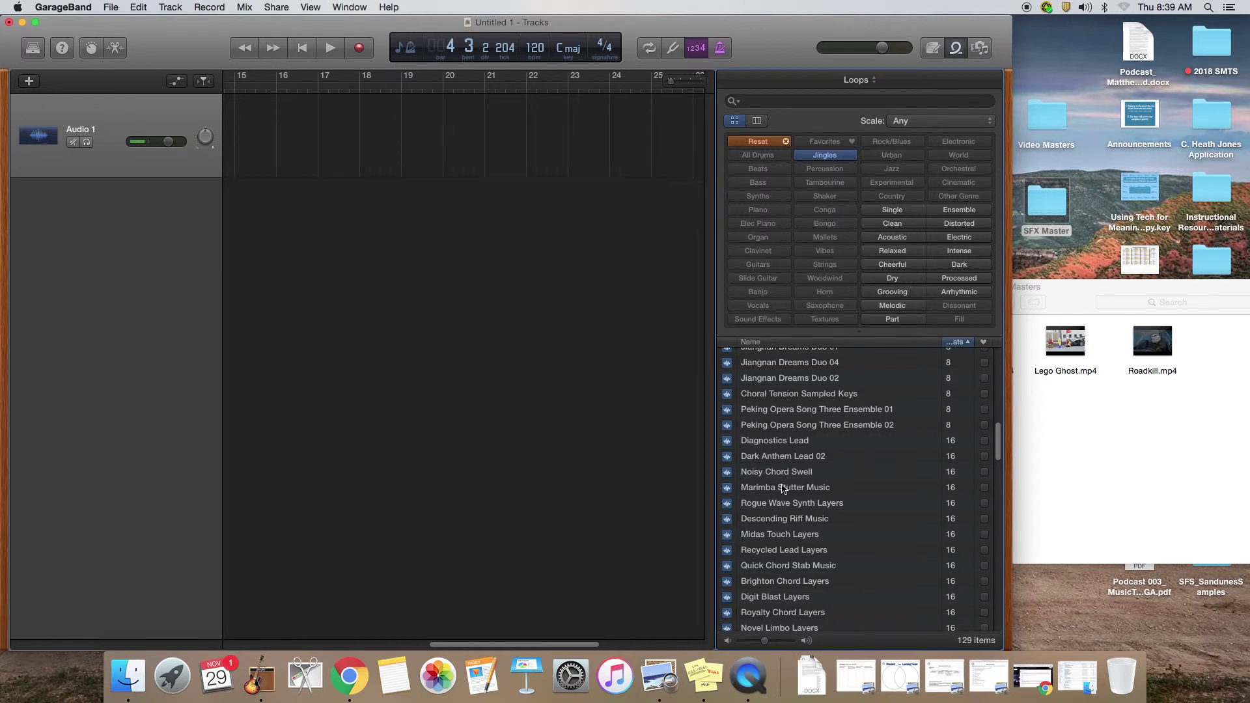
scroll(782, 489, "down", 4)
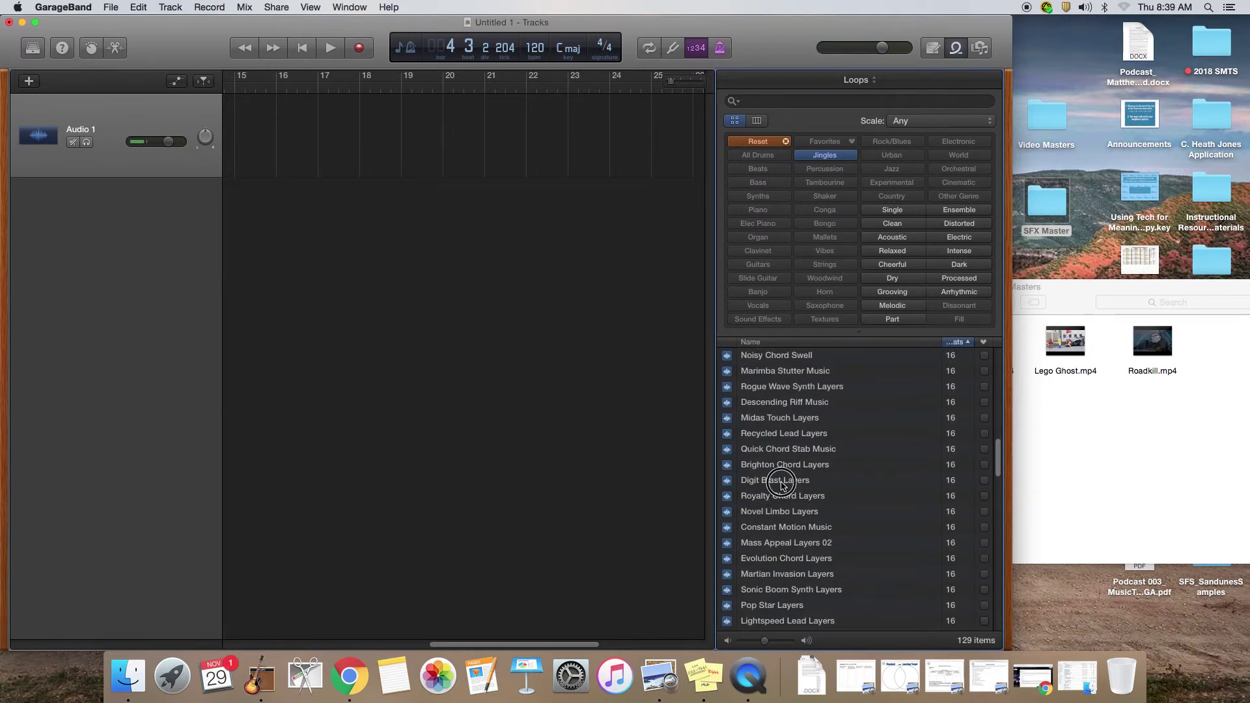
Preview Digit Blast, Icebreaker Synth, Mass Appeal 03, Paris Anthem 01 and Melodic Cycle Layers loops.
left_click(781, 485)
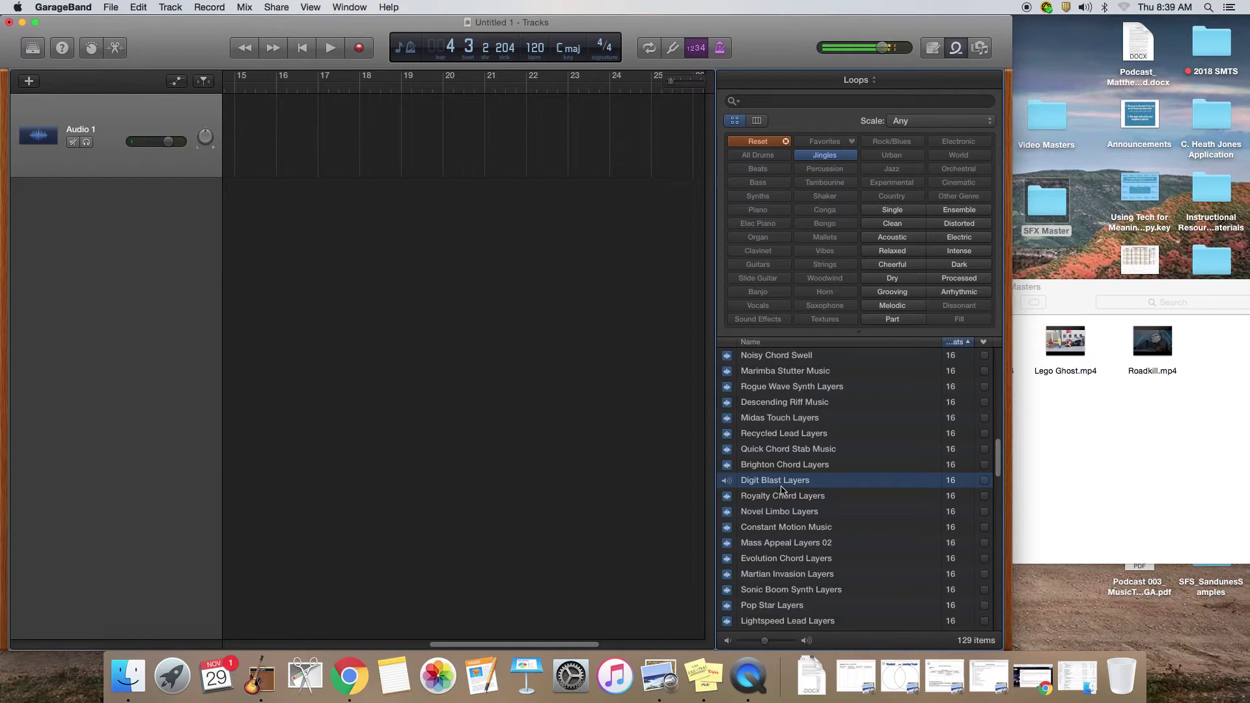
scroll(781, 514, "down", 2)
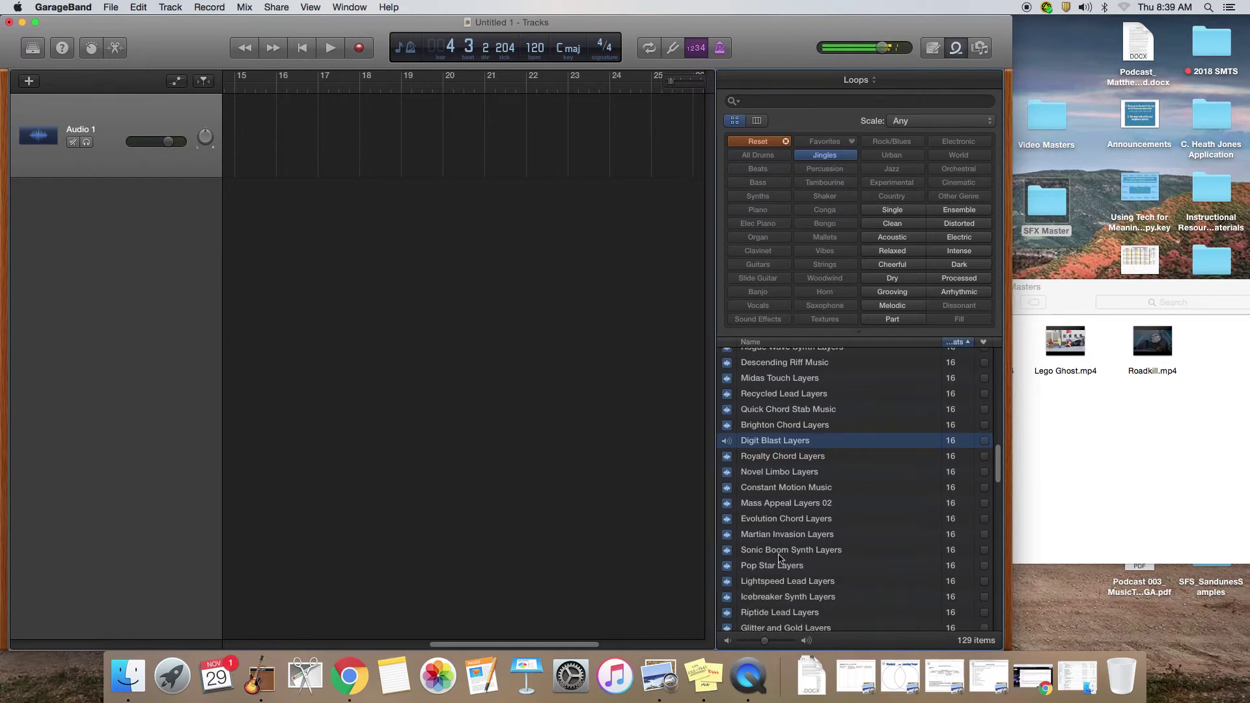
scroll(778, 558, "down", 2)
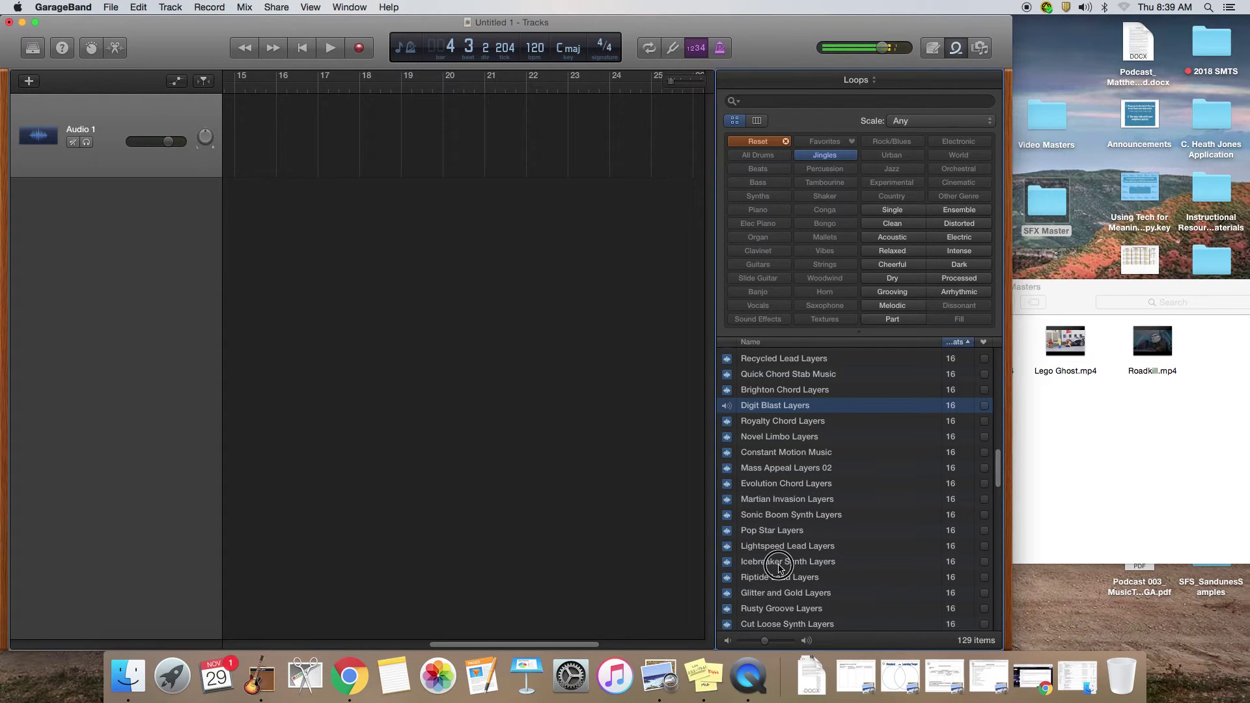
left_click(780, 564)
scroll(783, 566, "down", 8)
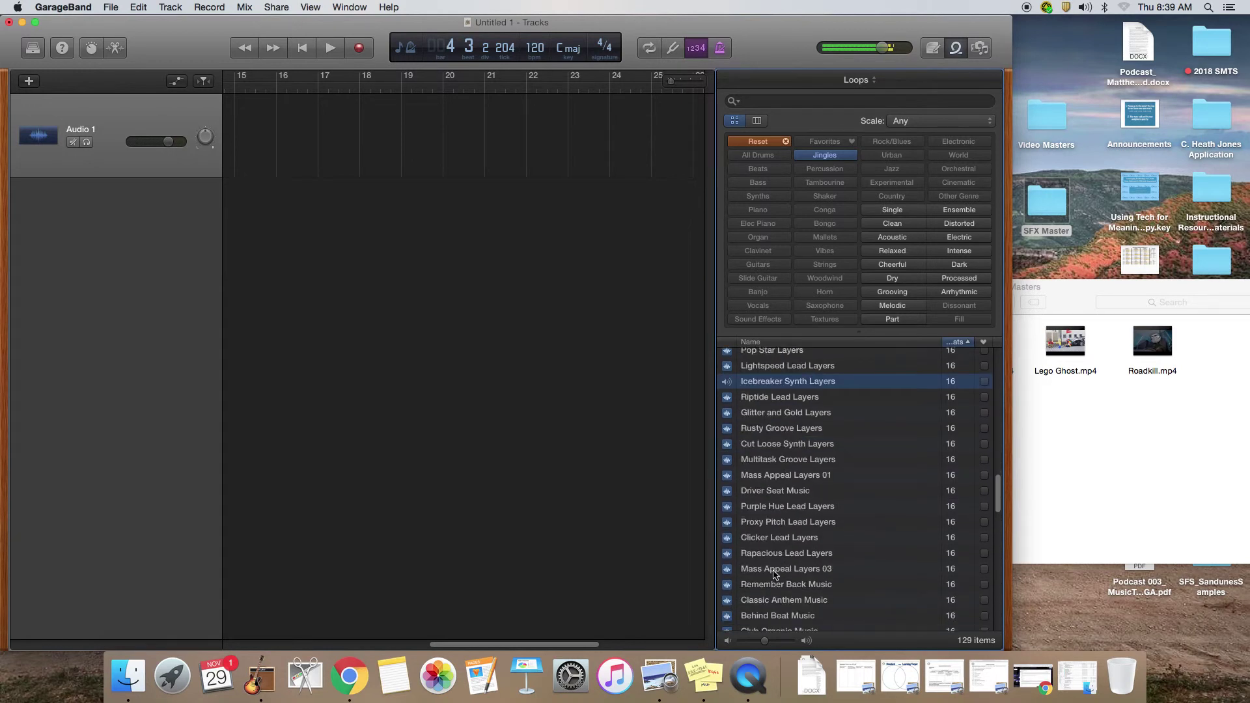
left_click(774, 571)
scroll(791, 570, "down", 5)
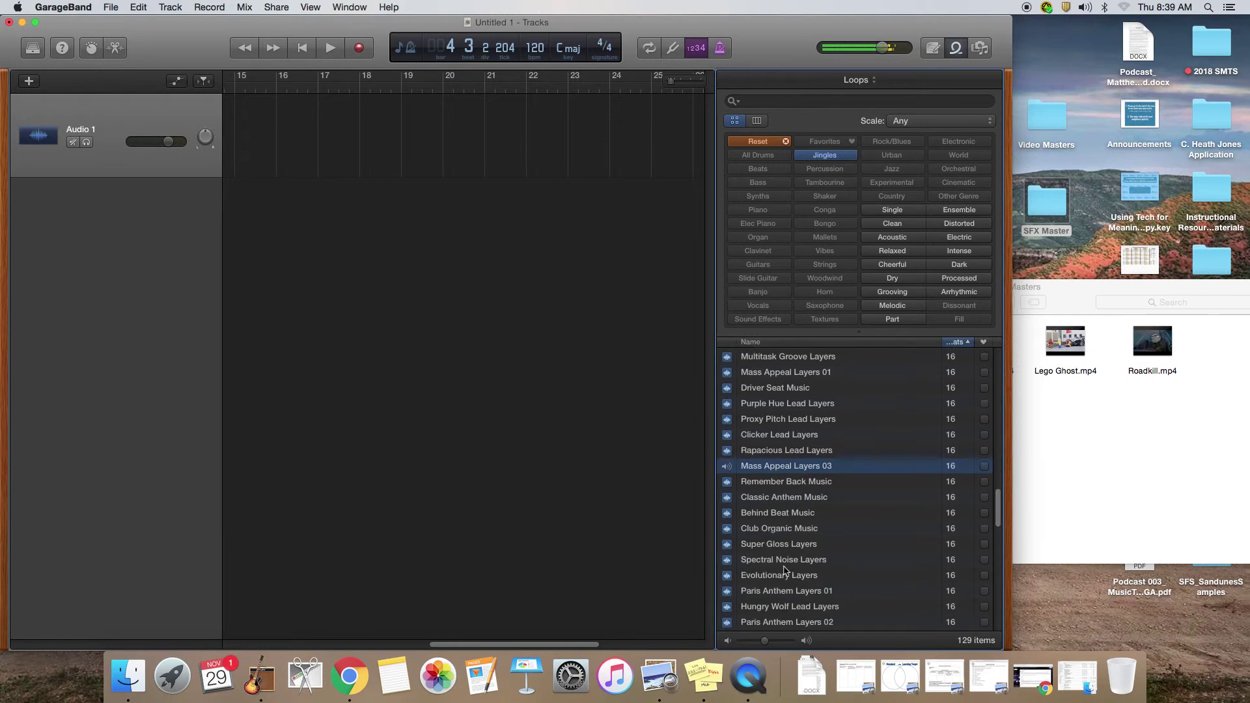
left_click(793, 591)
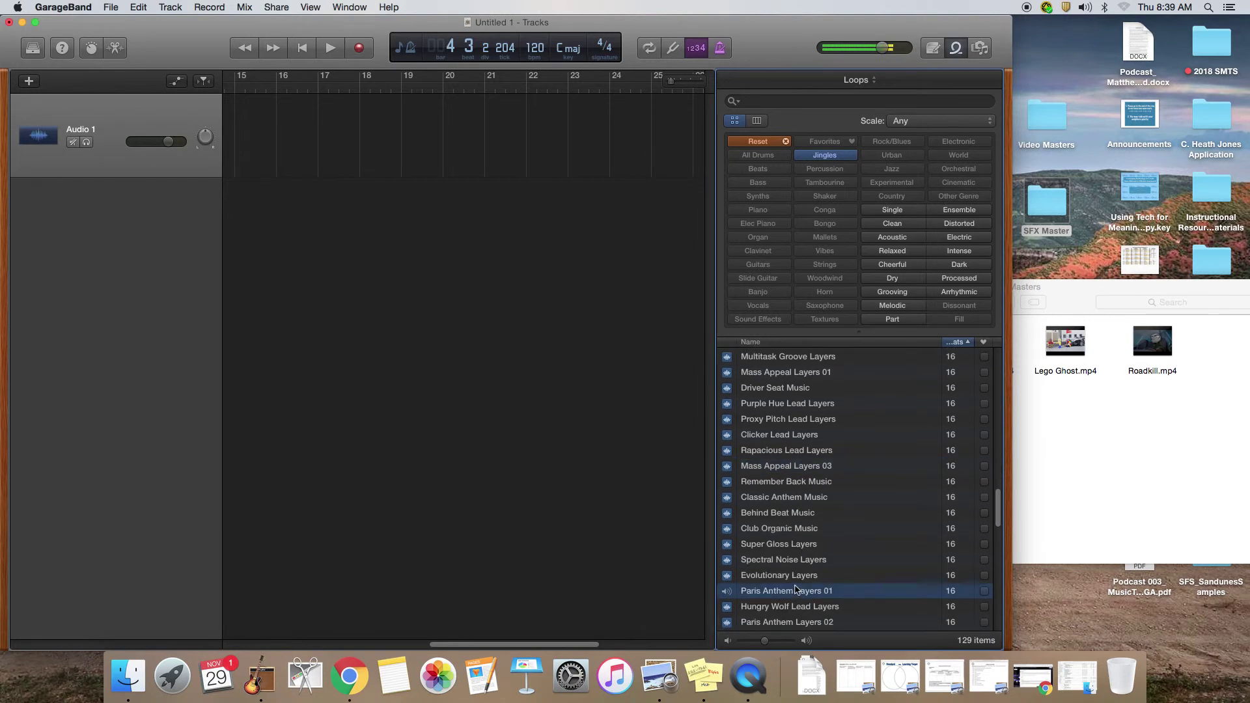
scroll(795, 589, "down", 10)
left_click(790, 571)
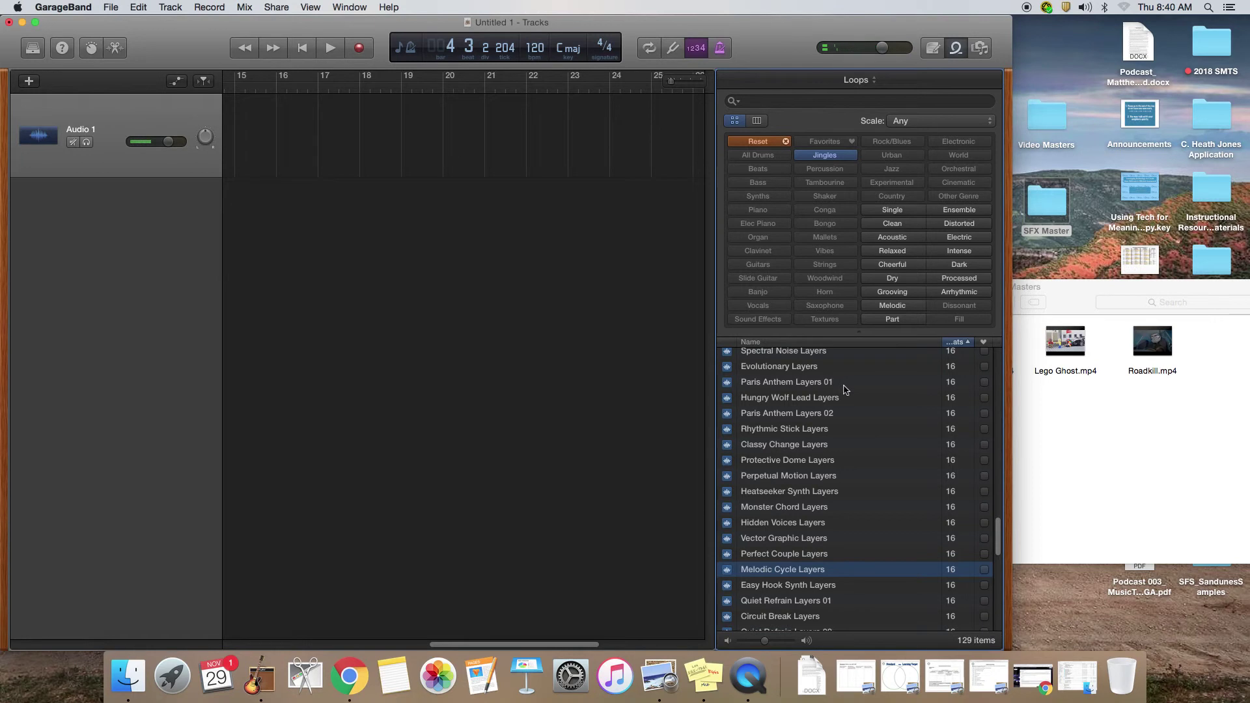
Toggle the Media browser off again, returning to Apple Loops, and scroll the timeline back to bar 1.
scroll(846, 389, "up", 15)
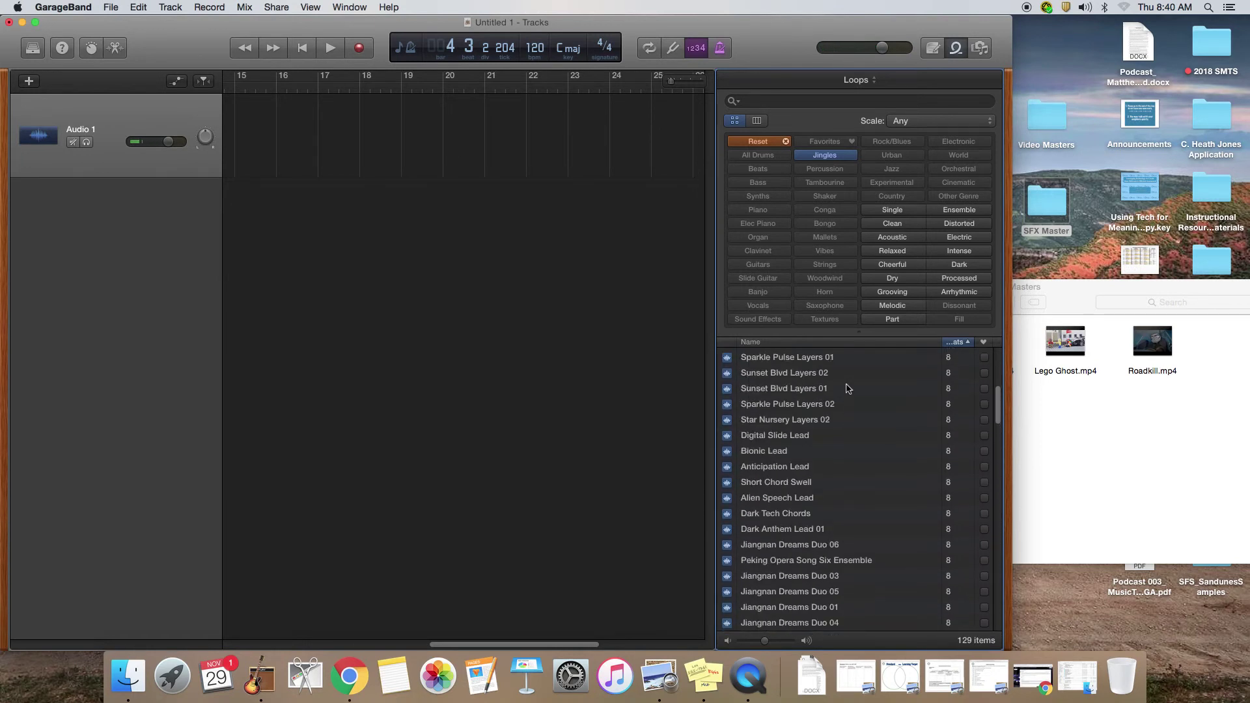
scroll(848, 388, "up", 5)
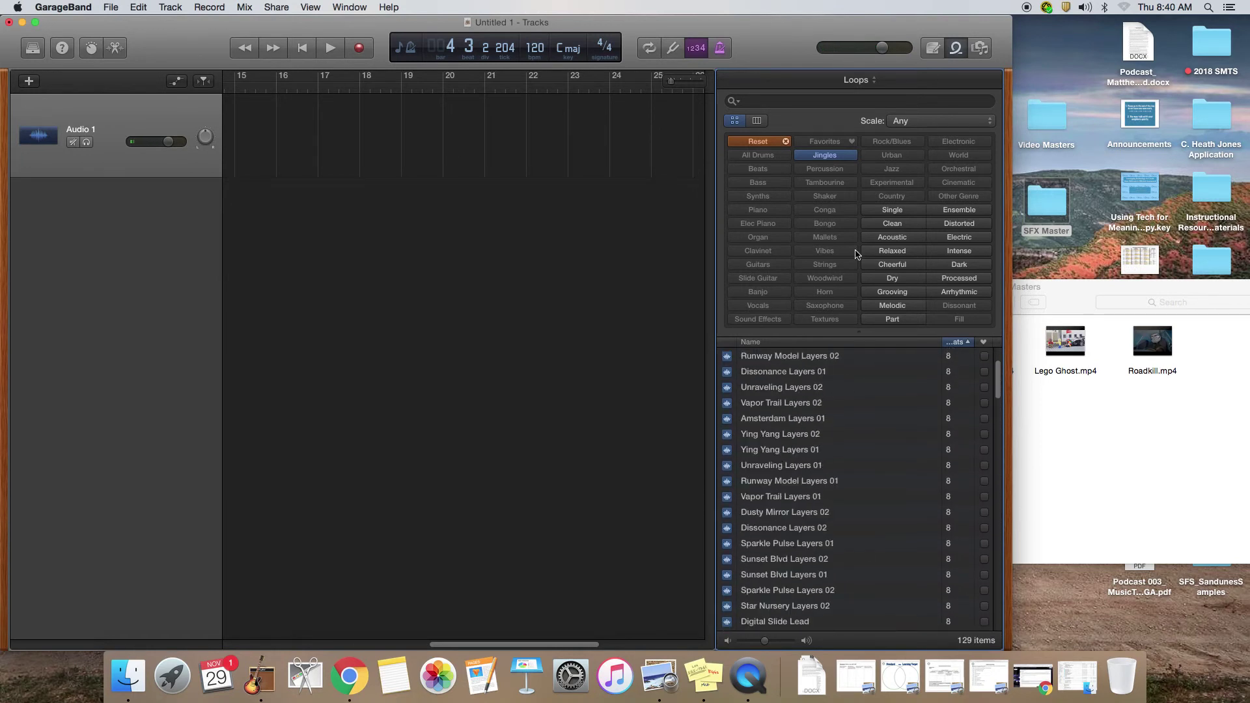
left_click(980, 48)
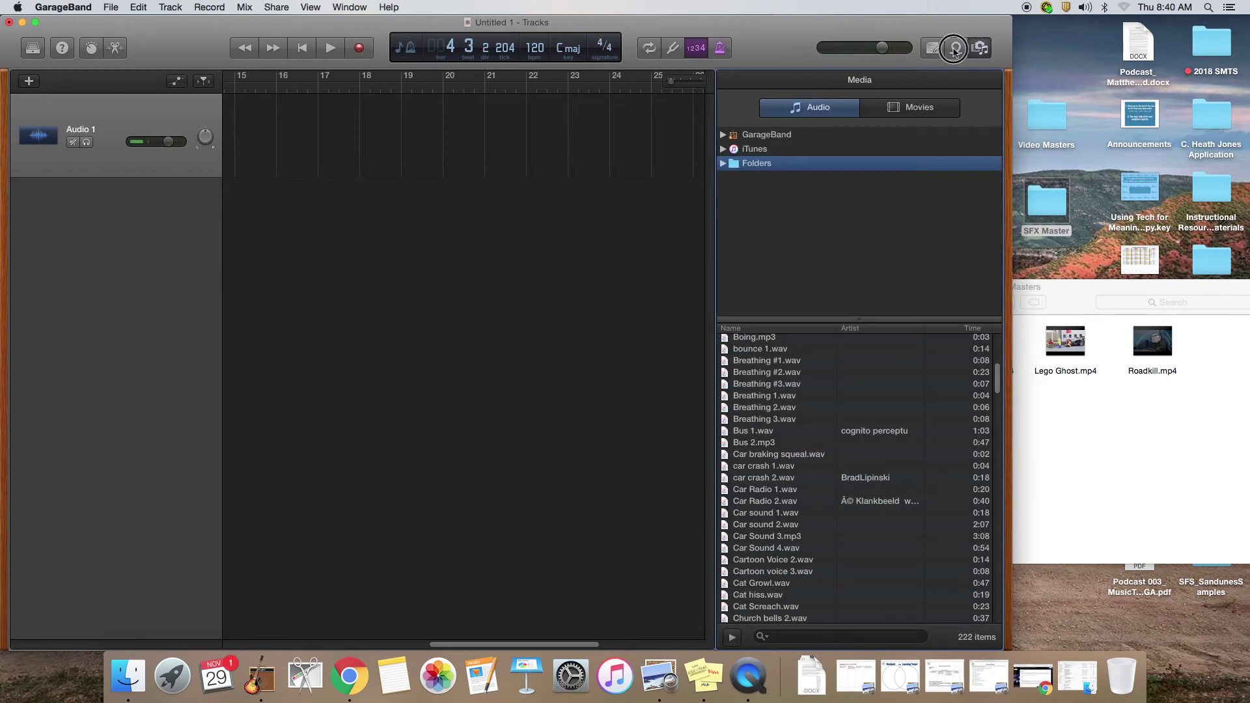
left_click(954, 49)
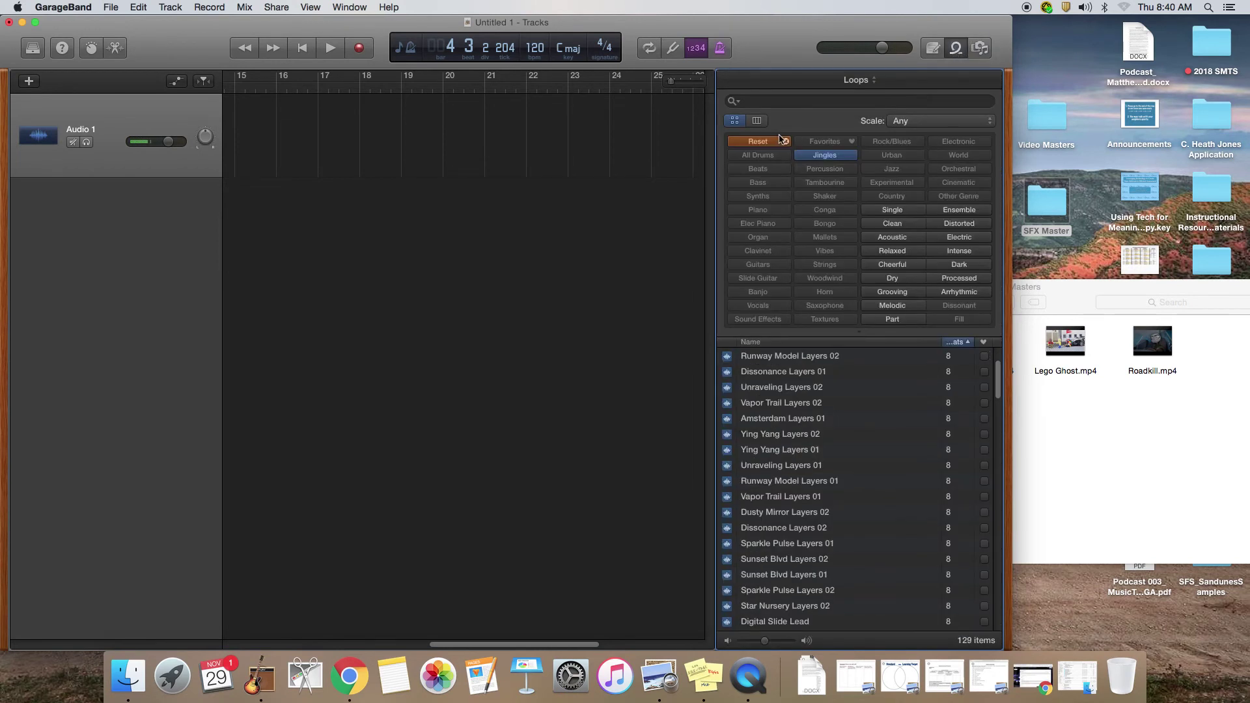
scroll(589, 163, "left", 10)
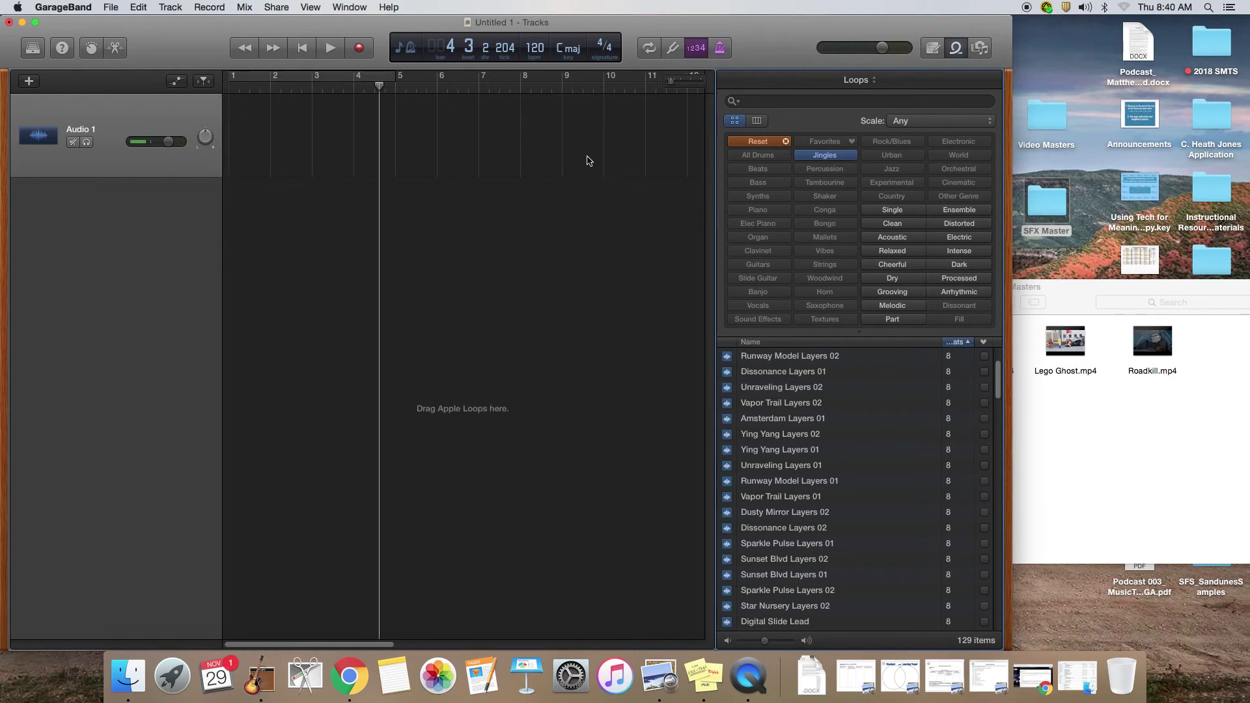
Drag Roadkill.mp4 from the Video Masters folder into the tracks area as a movie track.
left_click(1072, 417)
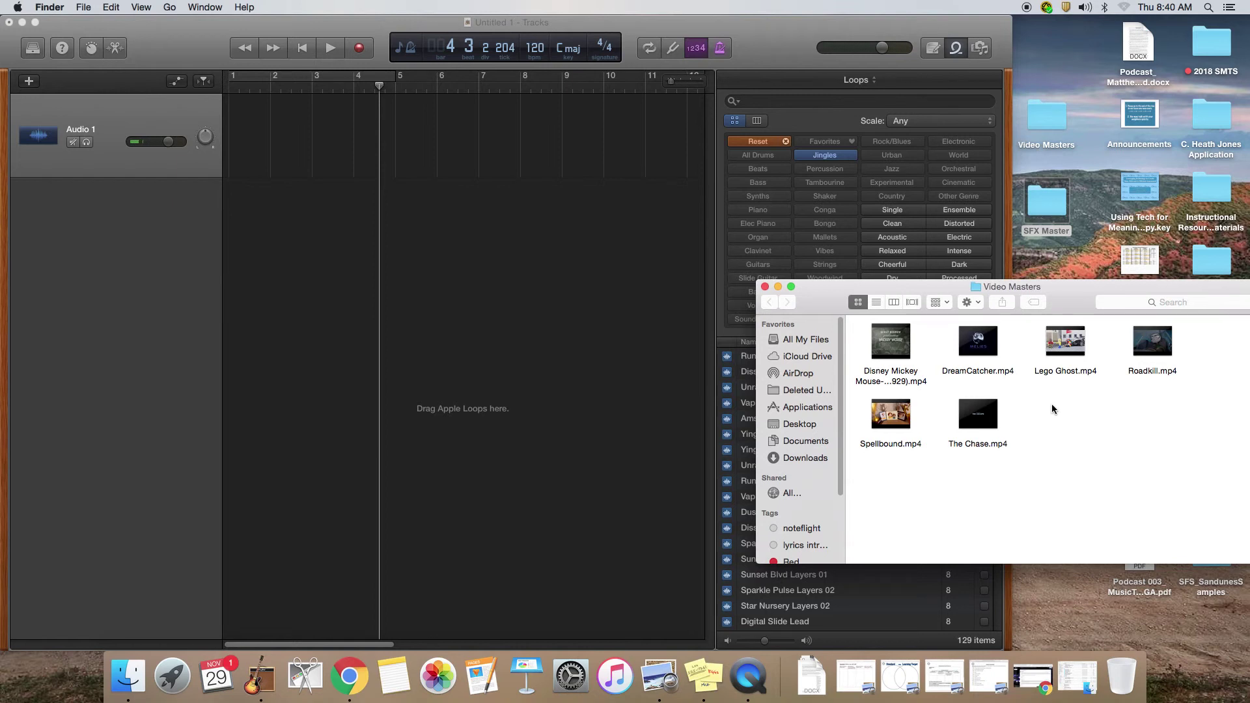
mouse_move(1143, 357)
left_click_drag(1147, 373, 243, 141)
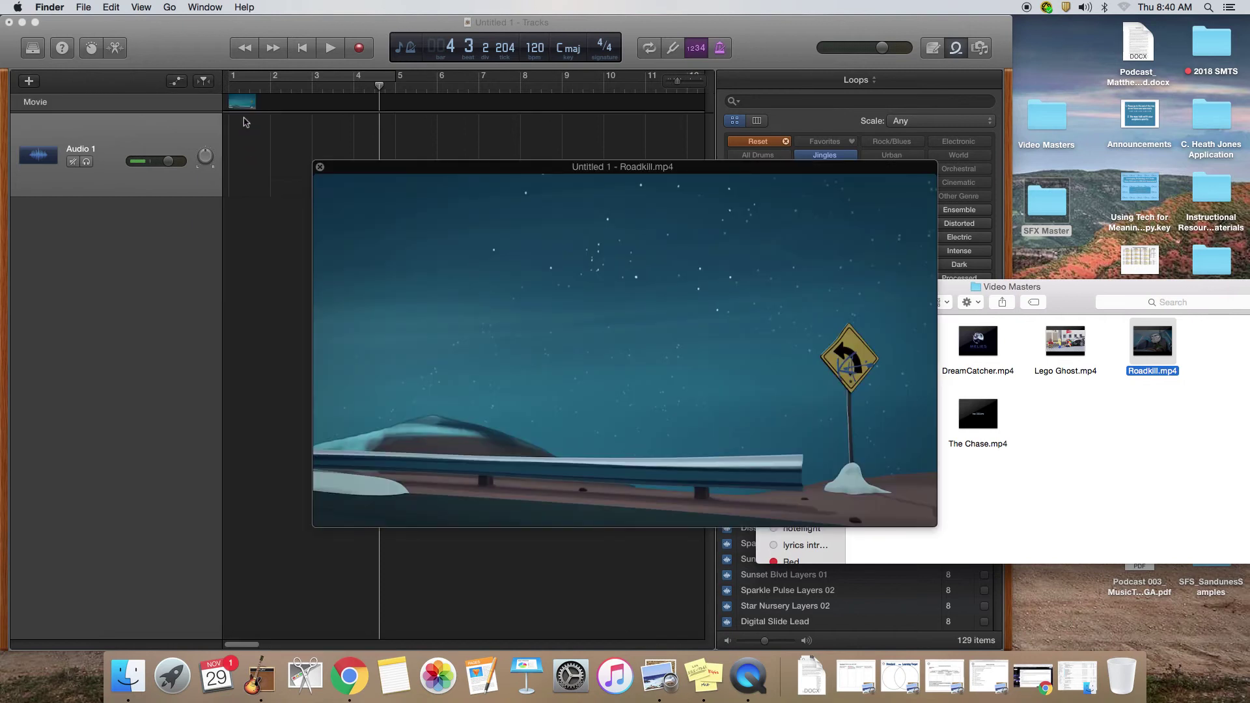
Close the Video Masters window and shrink the movie preview, placing it at the lower left.
left_click_drag(423, 170, 207, 241)
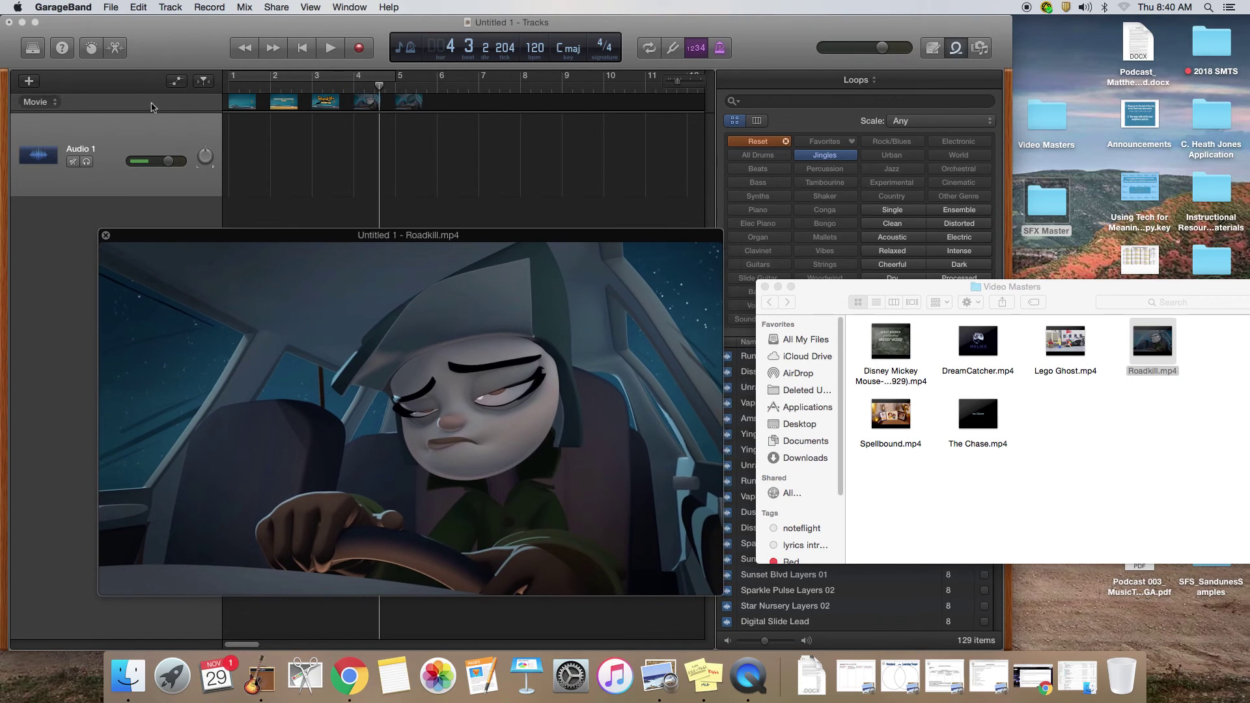
left_click(765, 288)
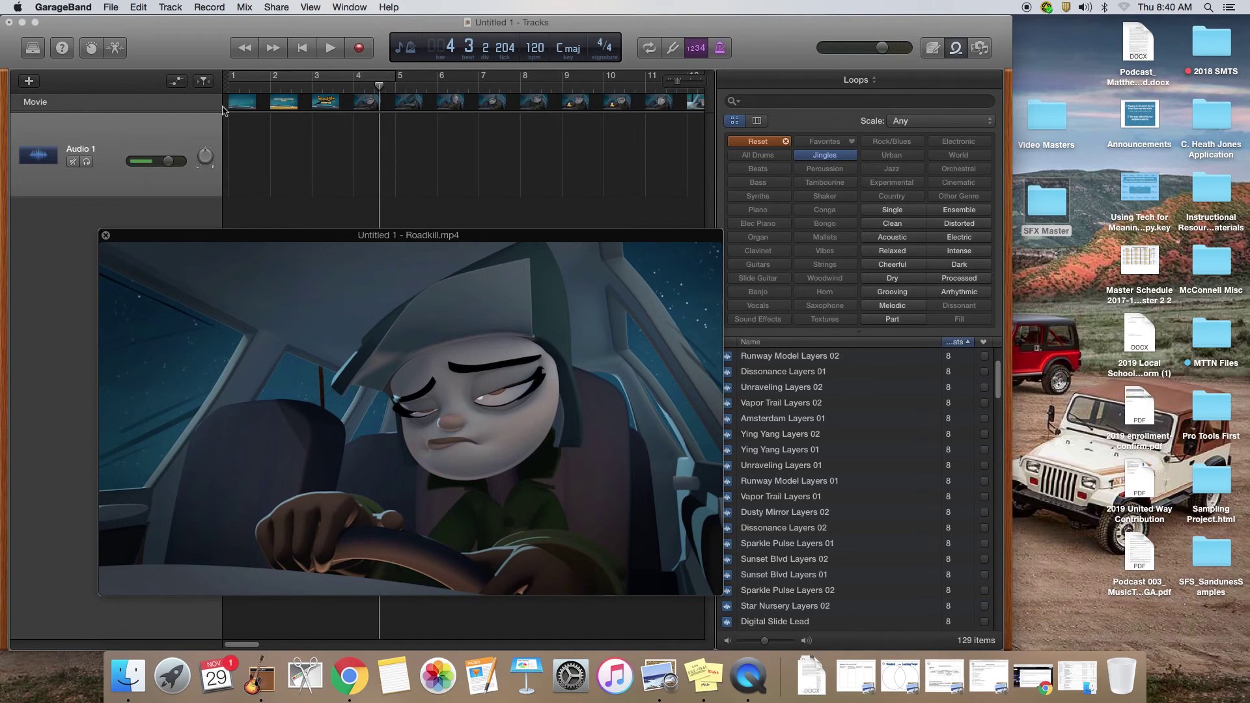
mouse_move(315, 277)
left_click_drag(284, 237, 222, 205)
left_click_drag(656, 562, 274, 391)
left_click_drag(212, 236, 204, 338)
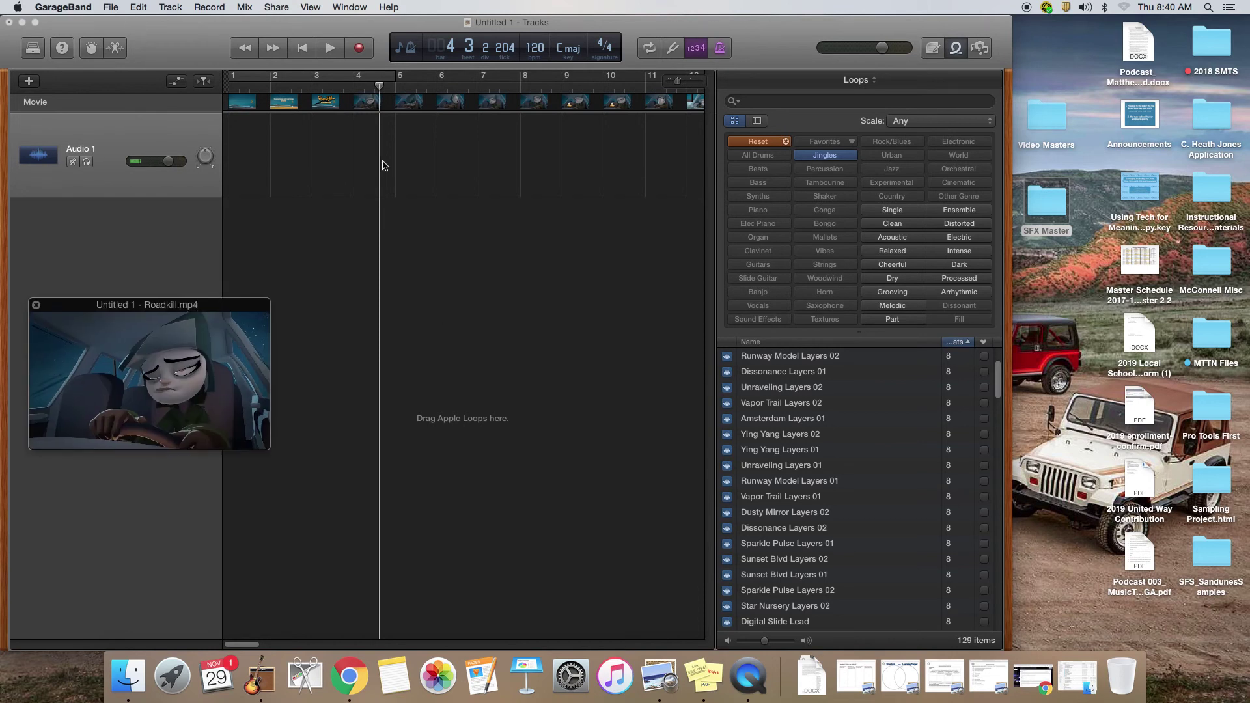
Move the playhead back to about bar 3 and play the project with the movie.
left_click(380, 87)
left_click_drag(379, 86, 468, 85)
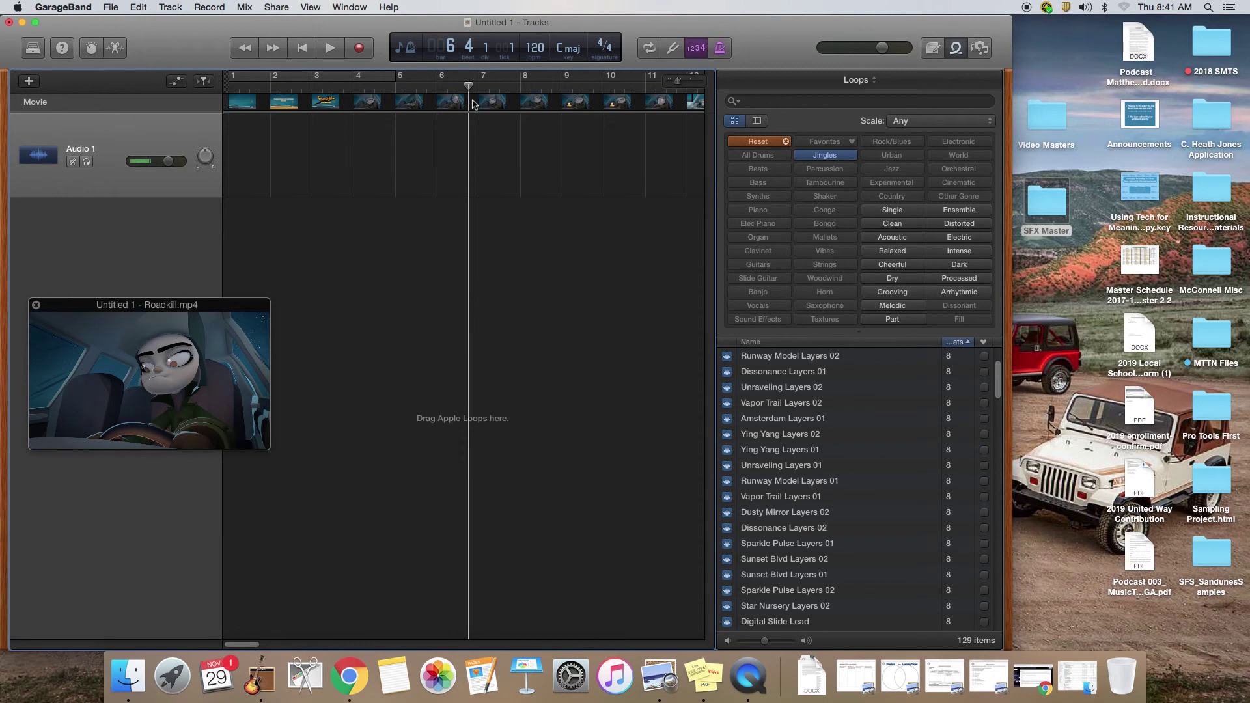
key("space")
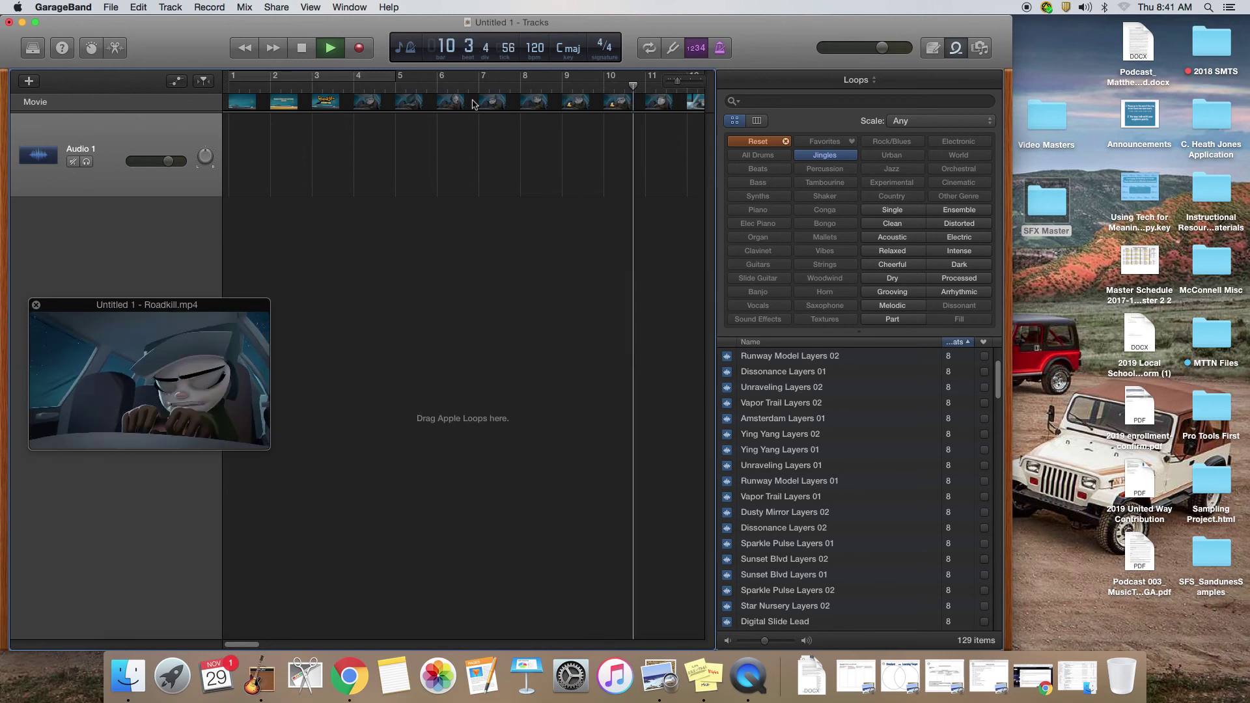
Stop playback at bar 11 and widen the project window to show the timeline through bar 13.
key("space")
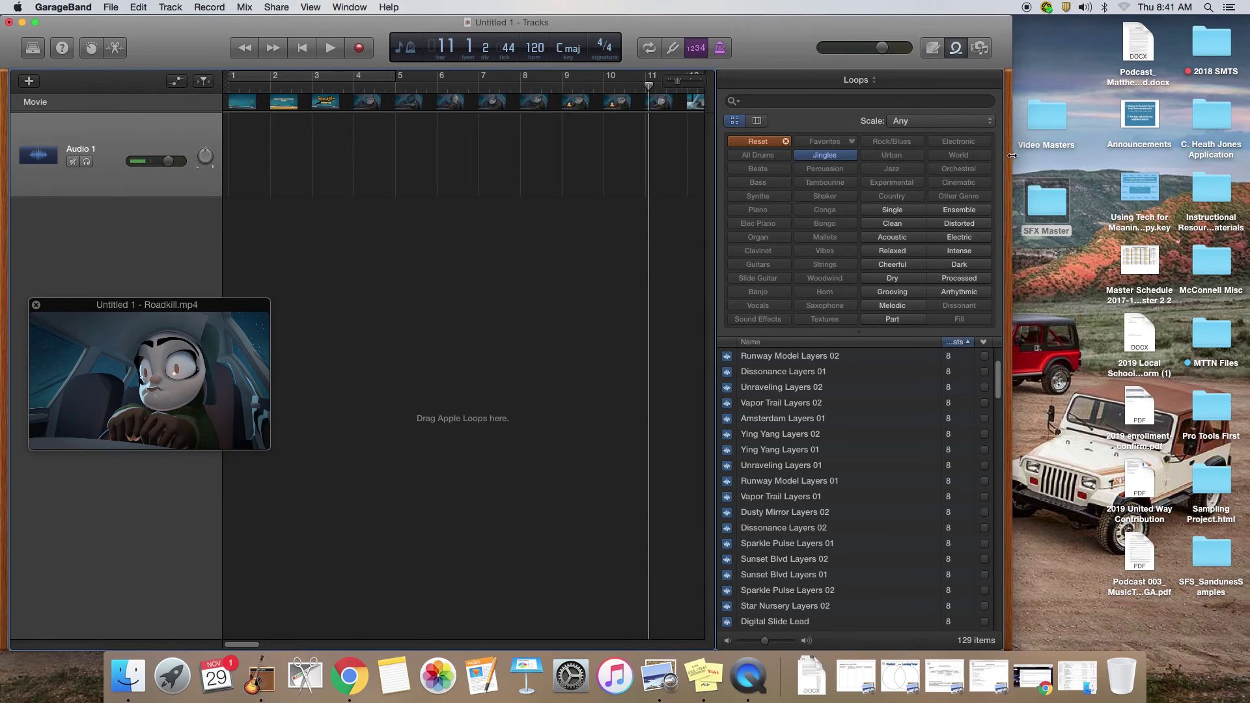
left_click_drag(1011, 156, 1104, 164)
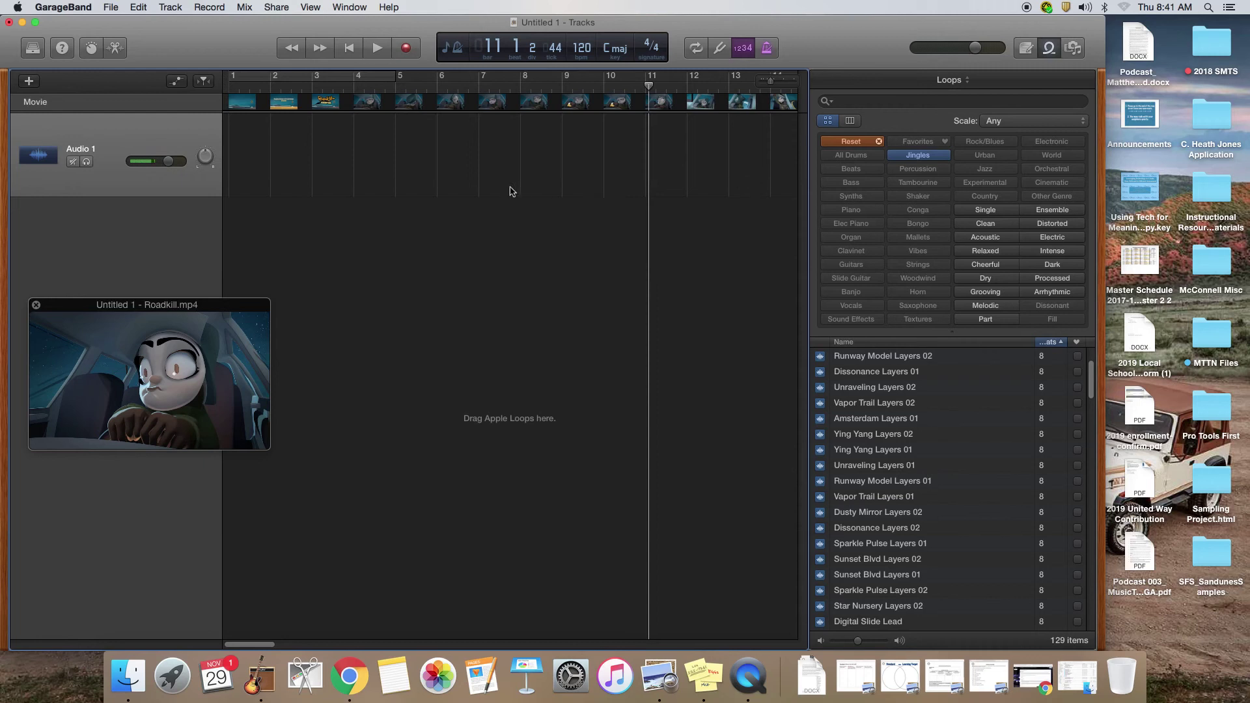
Move the movie preview up toward the tracks and enlarge it.
mouse_move(157, 327)
left_click_drag(157, 328, 329, 232)
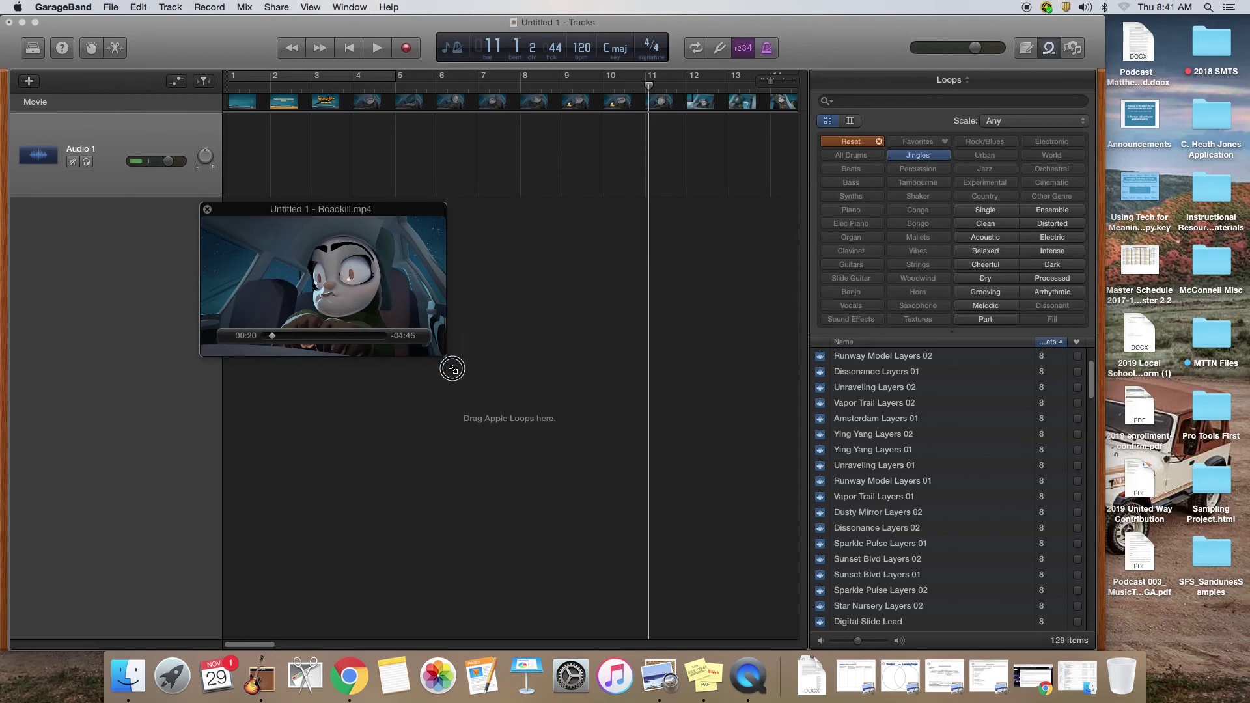
left_click_drag(443, 356, 581, 460)
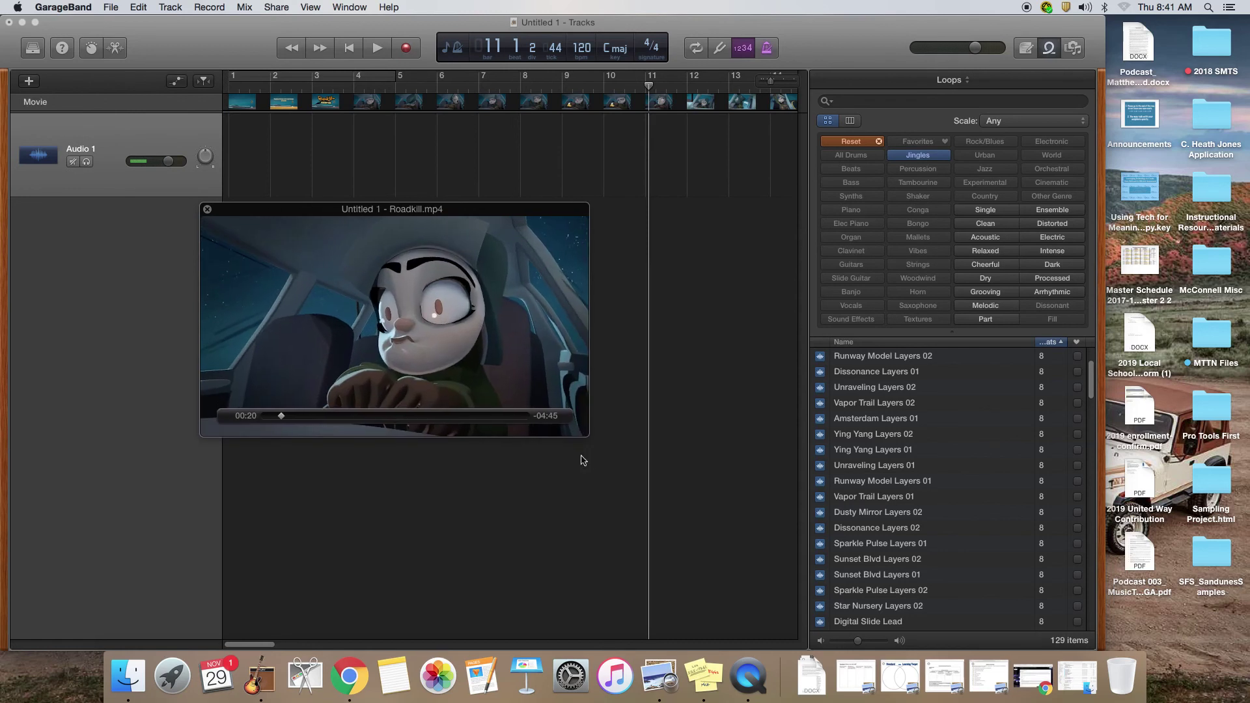
Reopen Roadkill.mp4 from the Movie track, enlarge it further, and place it over the tracks.
left_click(207, 210)
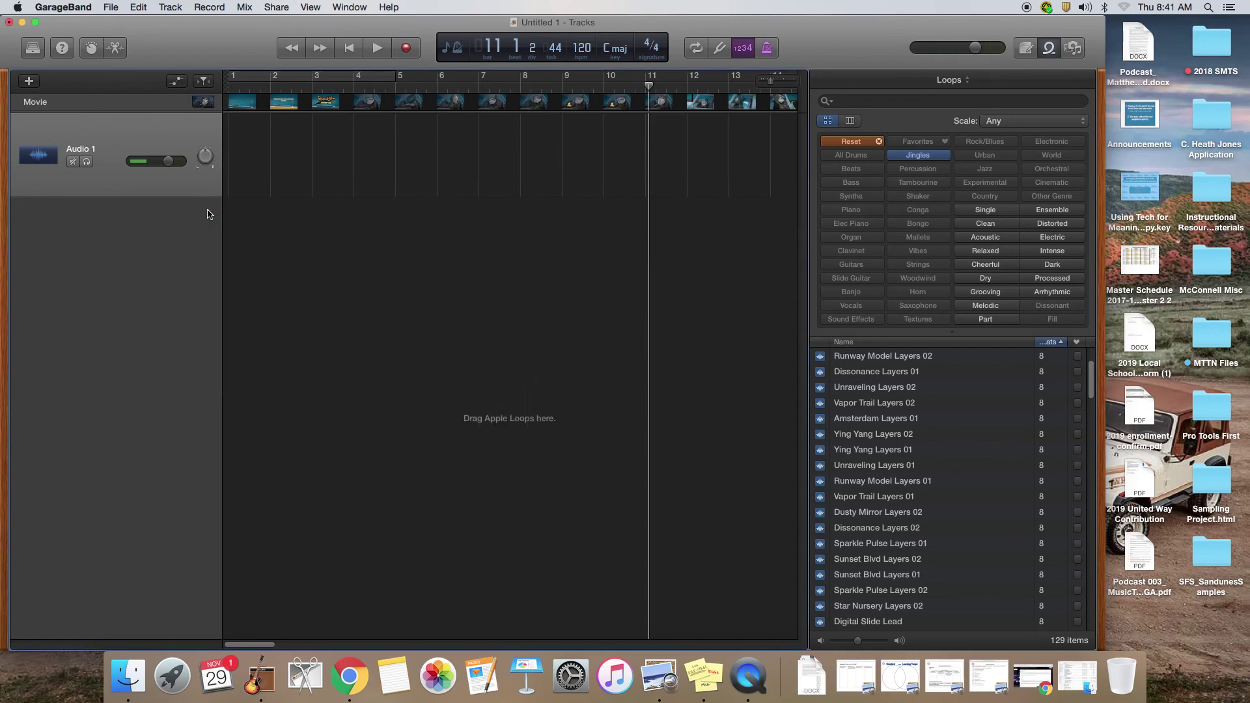
left_click(203, 102)
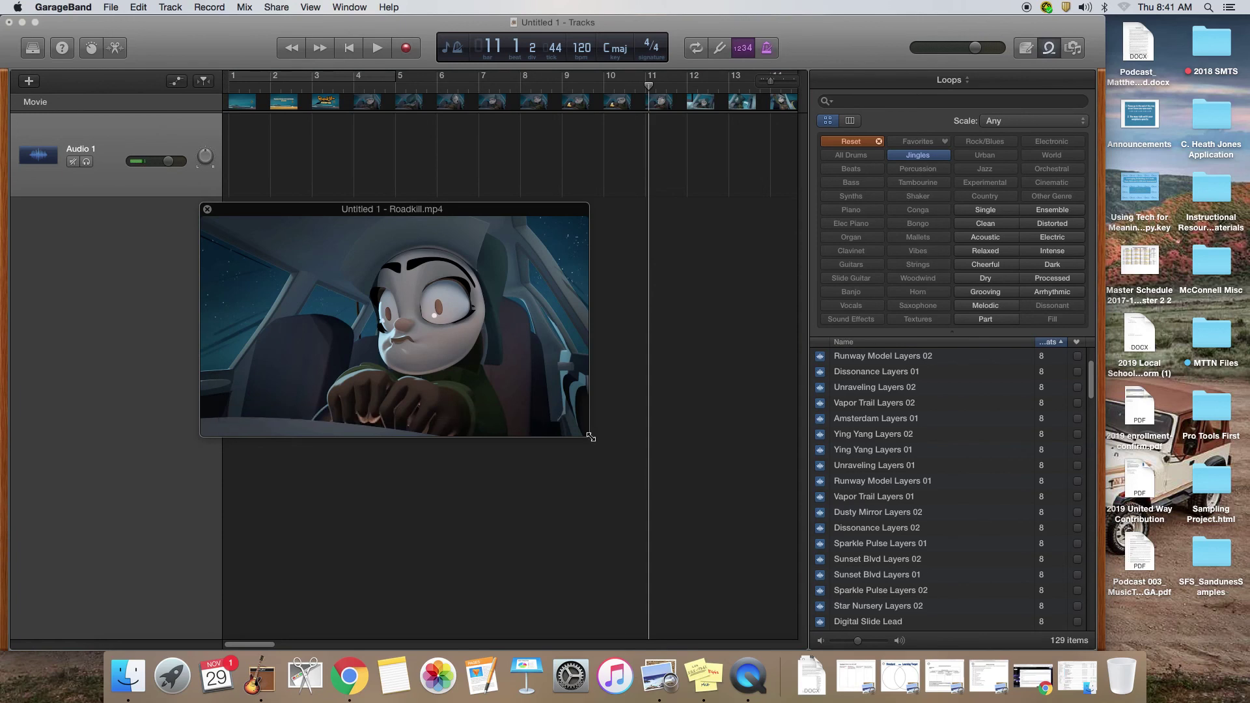
left_click_drag(587, 435, 822, 620)
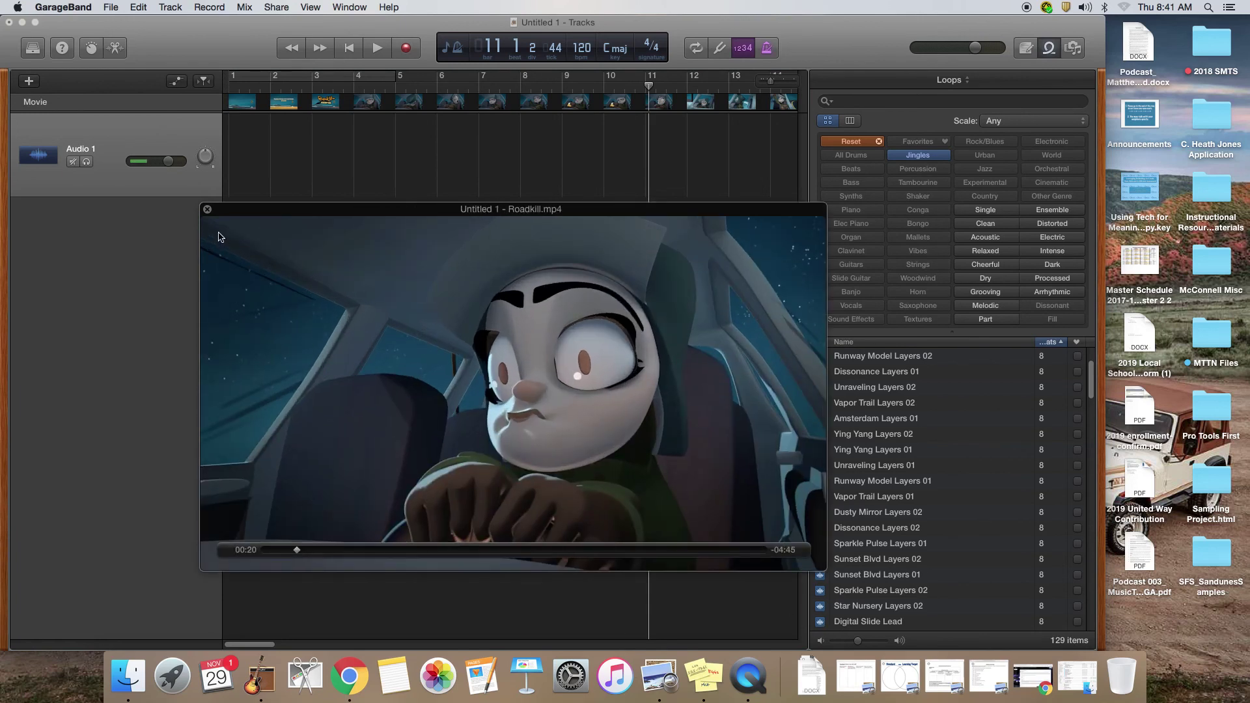
left_click(206, 209)
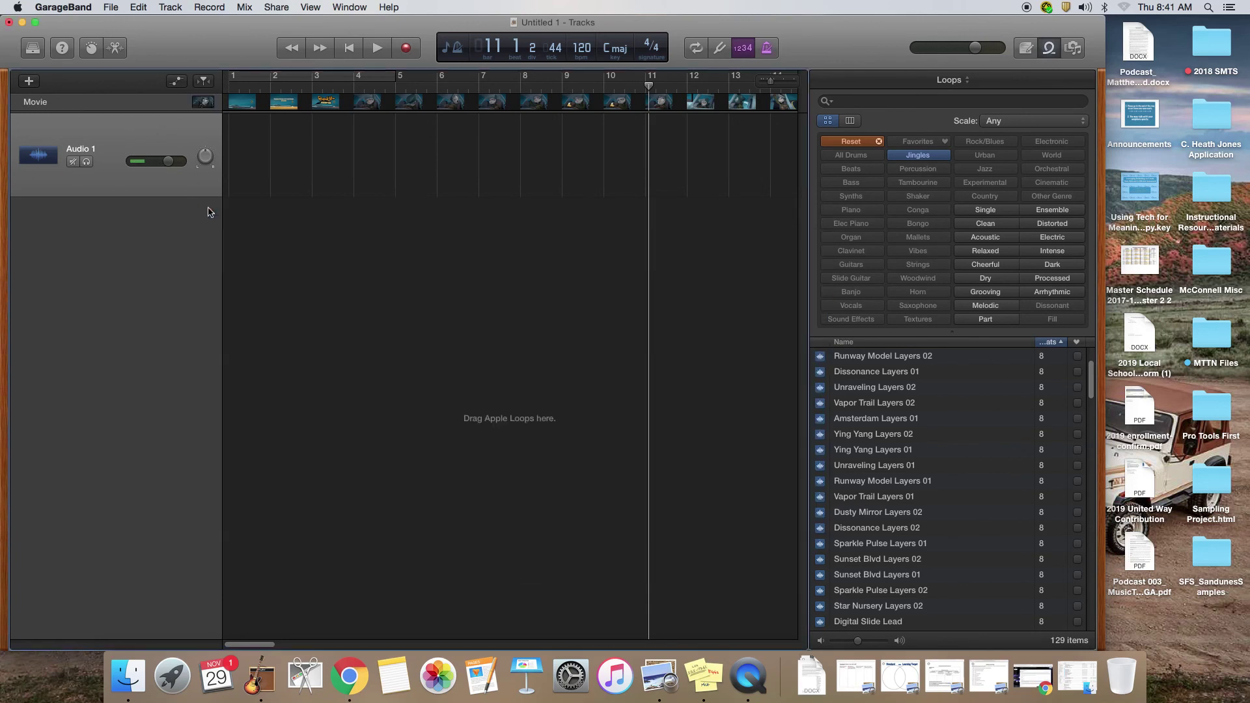
left_click(204, 103)
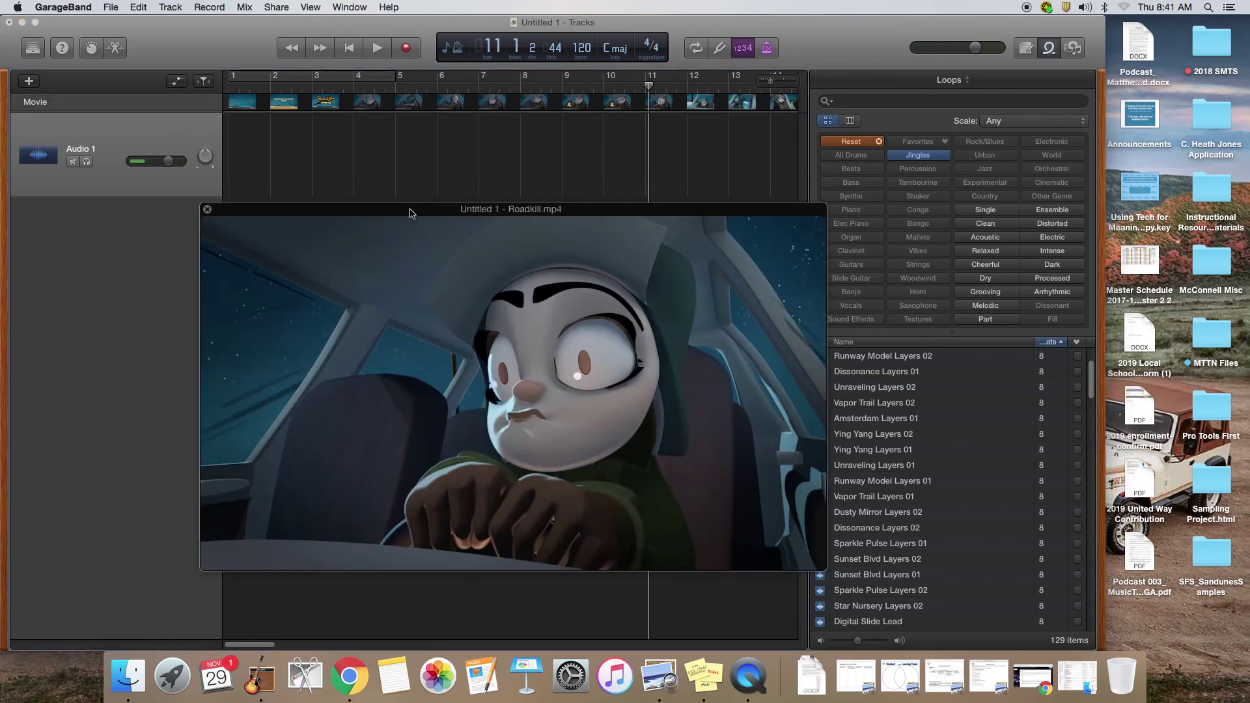
left_click_drag(410, 213, 300, 228)
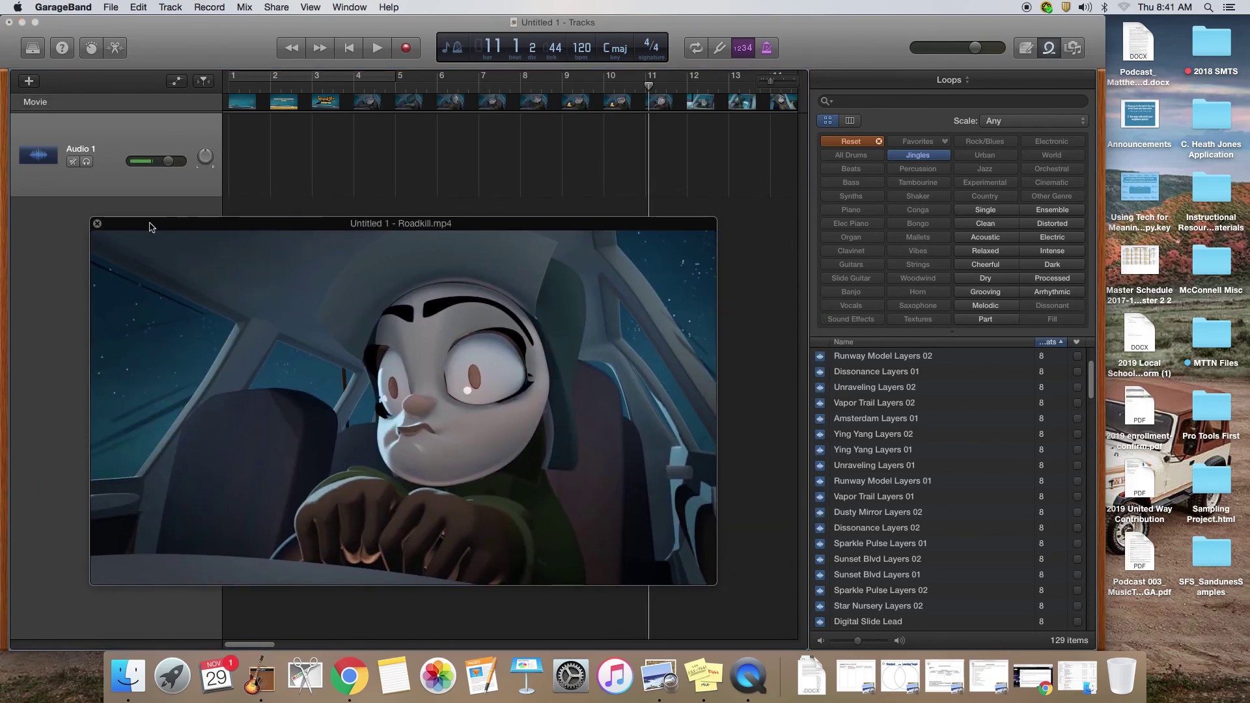